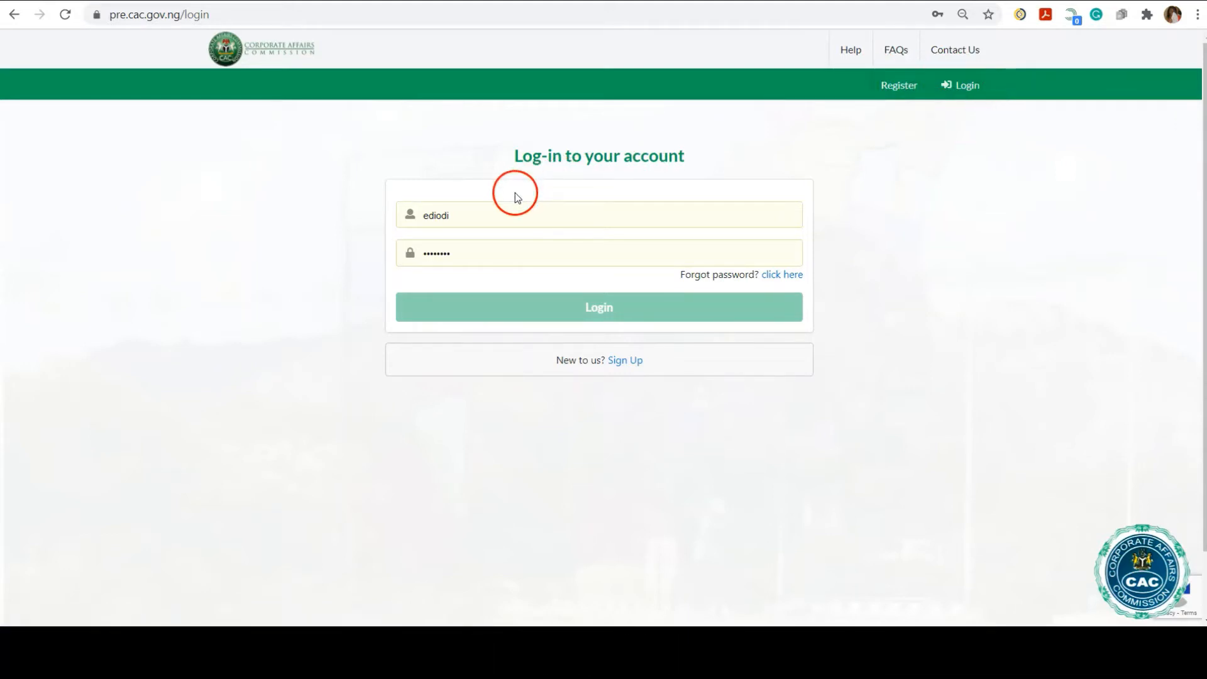
Log in to the CAC portal account with the password and land on the dashboard
left_click(472, 219)
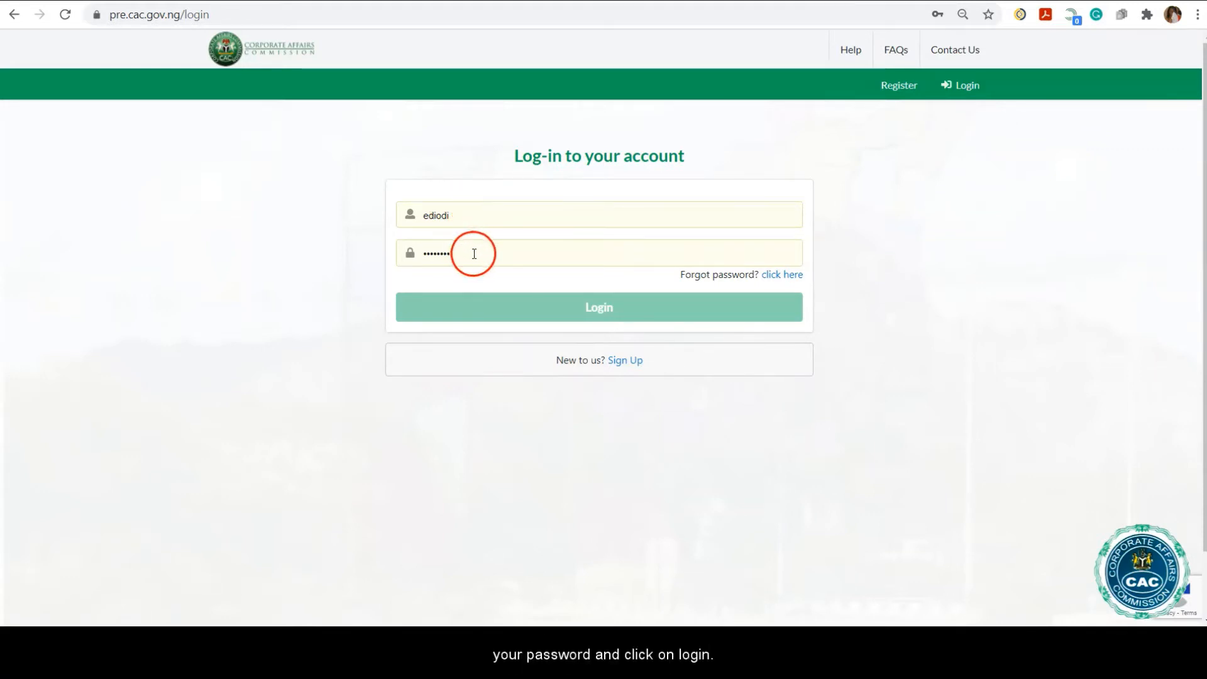
left_click(507, 309)
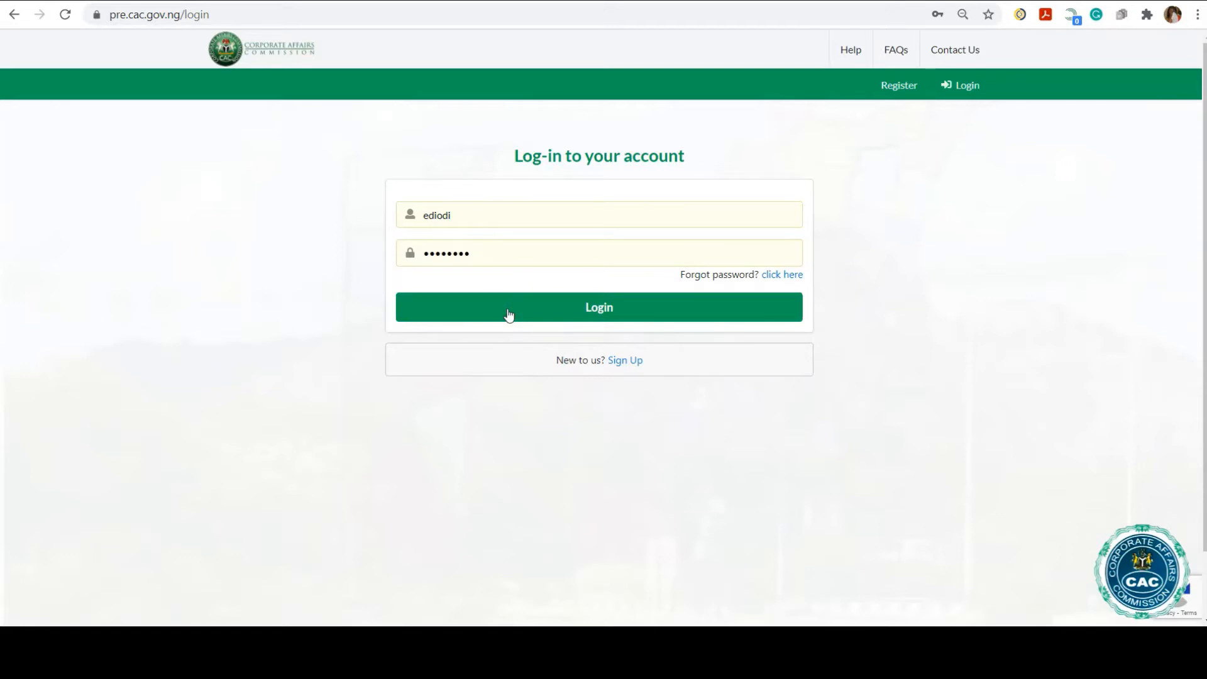
left_click(508, 311)
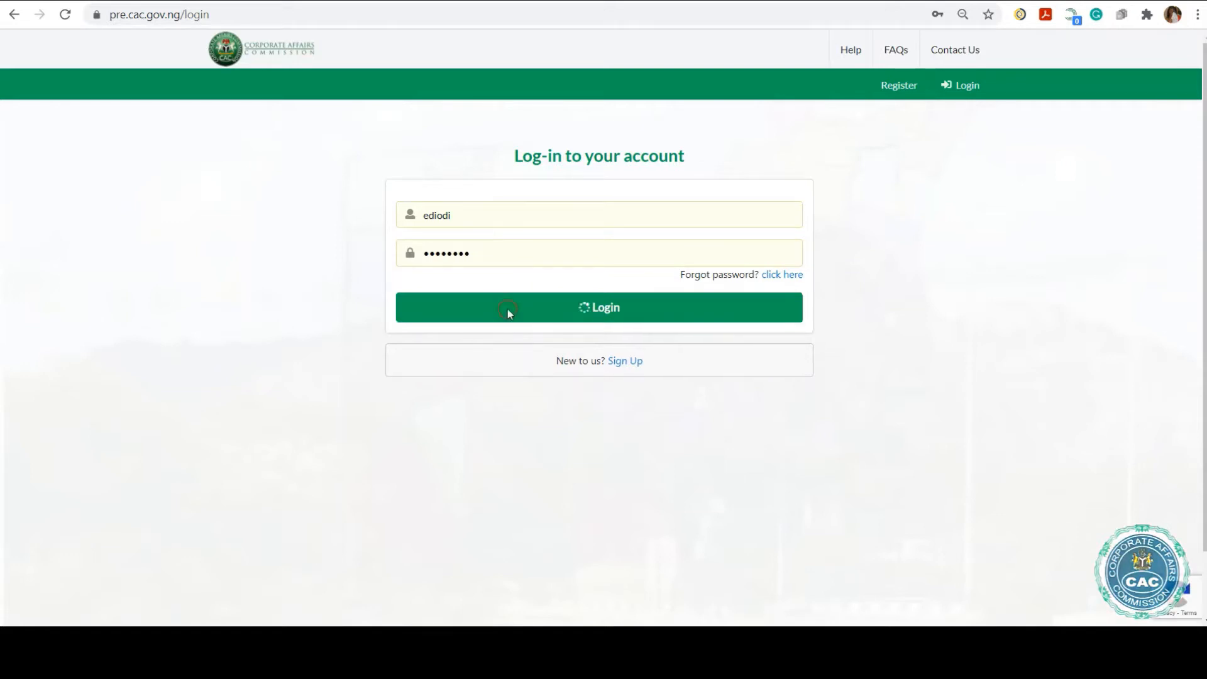
left_click(629, 289)
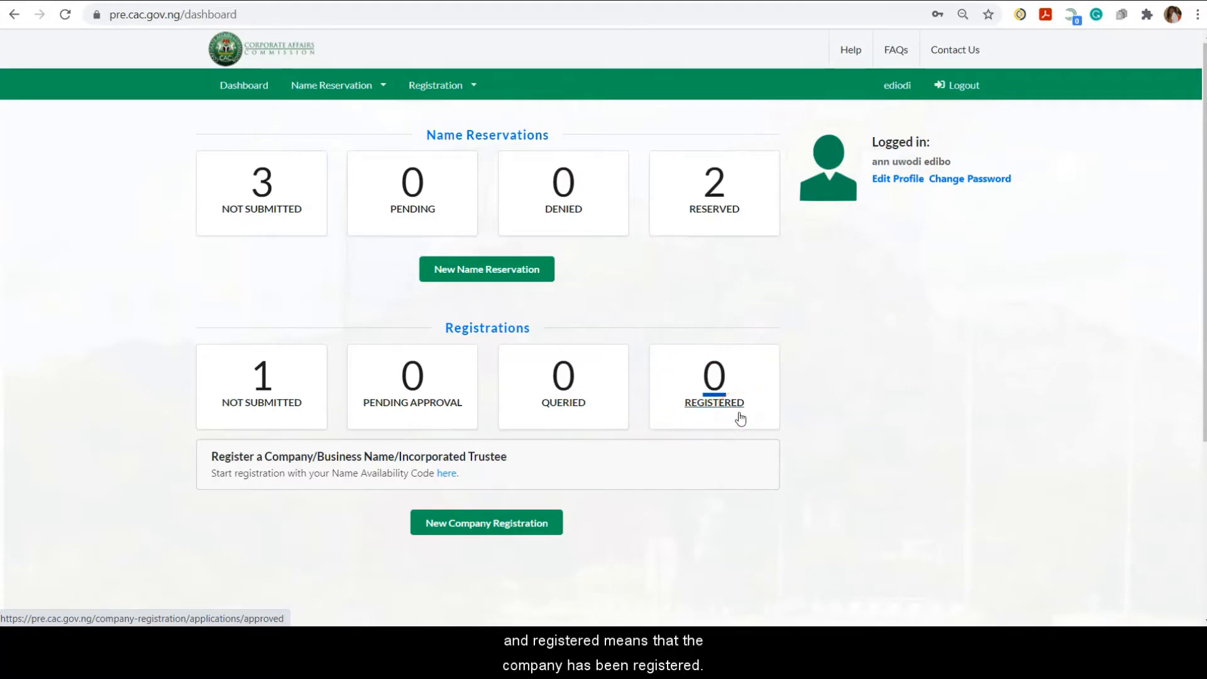
Open the approved name reservations and start registration for ANNIE-UDDY LIMITED
left_click(727, 218)
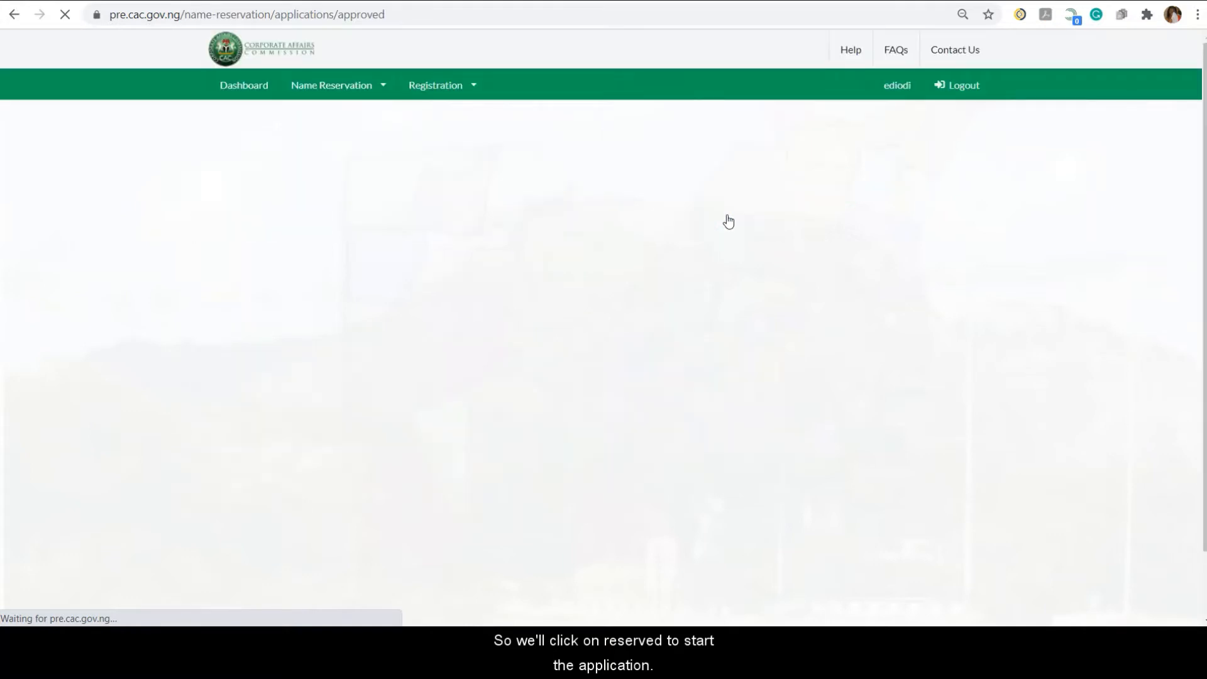
left_click(640, 234)
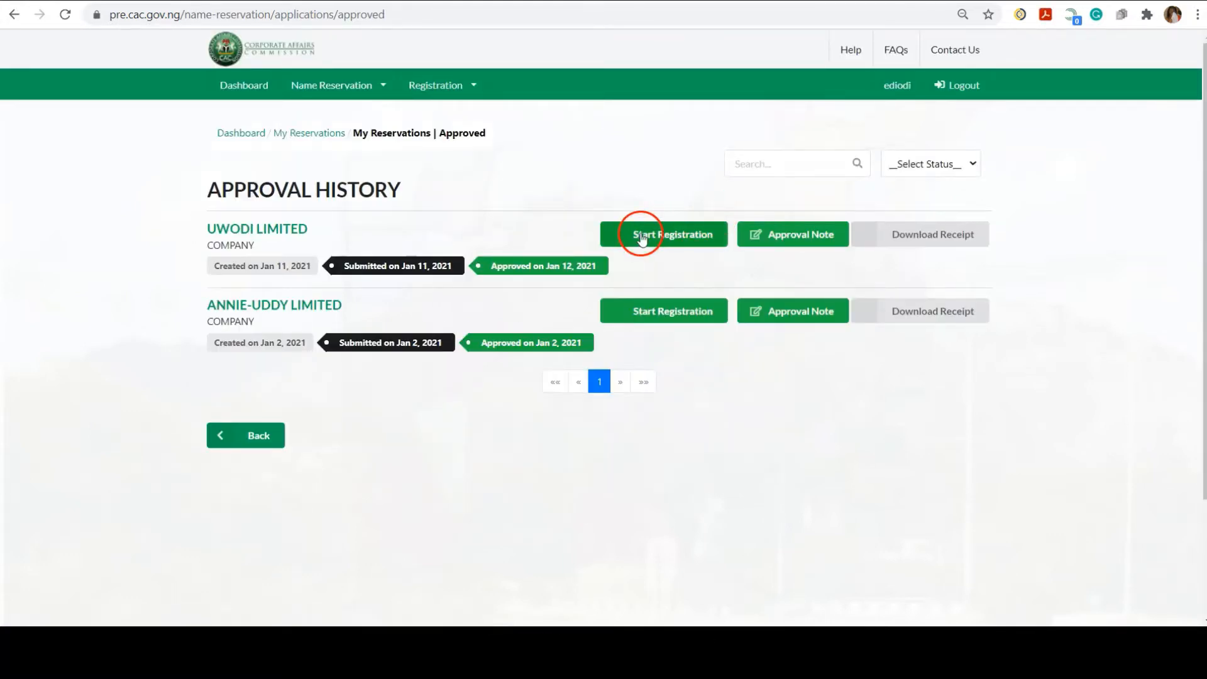
left_click(657, 312)
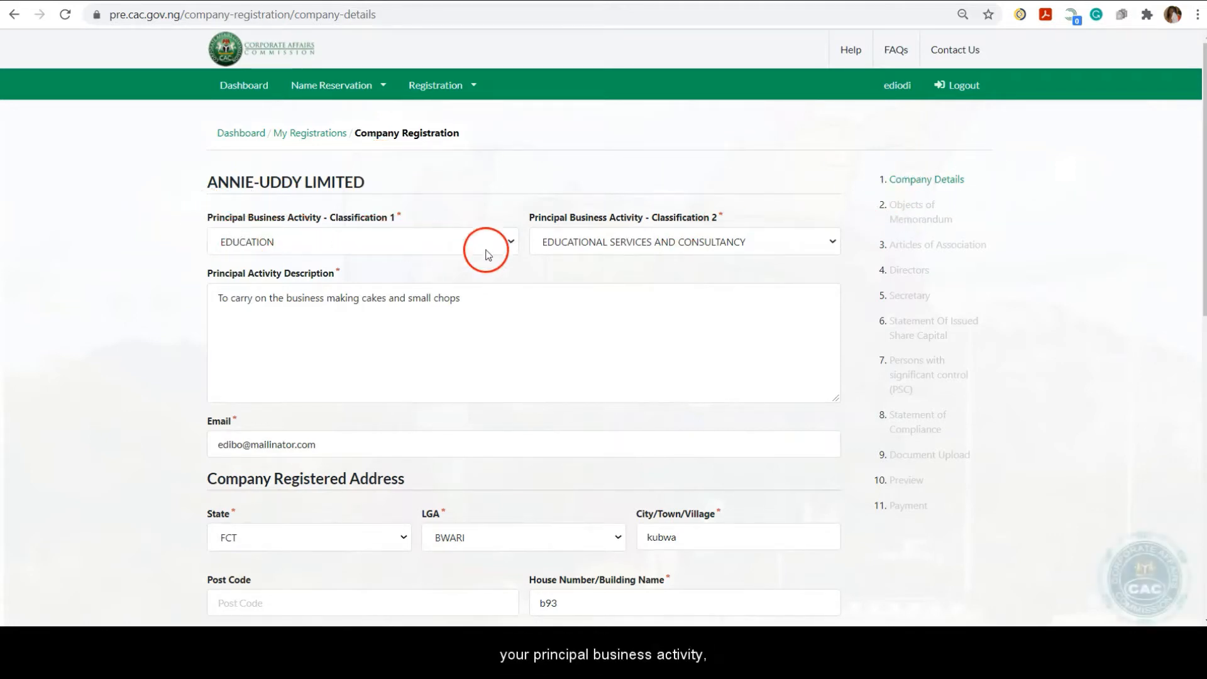
Set classification 1 to ADMINISTRATIVE AND SUPPORT SERVICES ACTIVITIES and classification 2 to GENERAL CONTRACTS
left_click(508, 245)
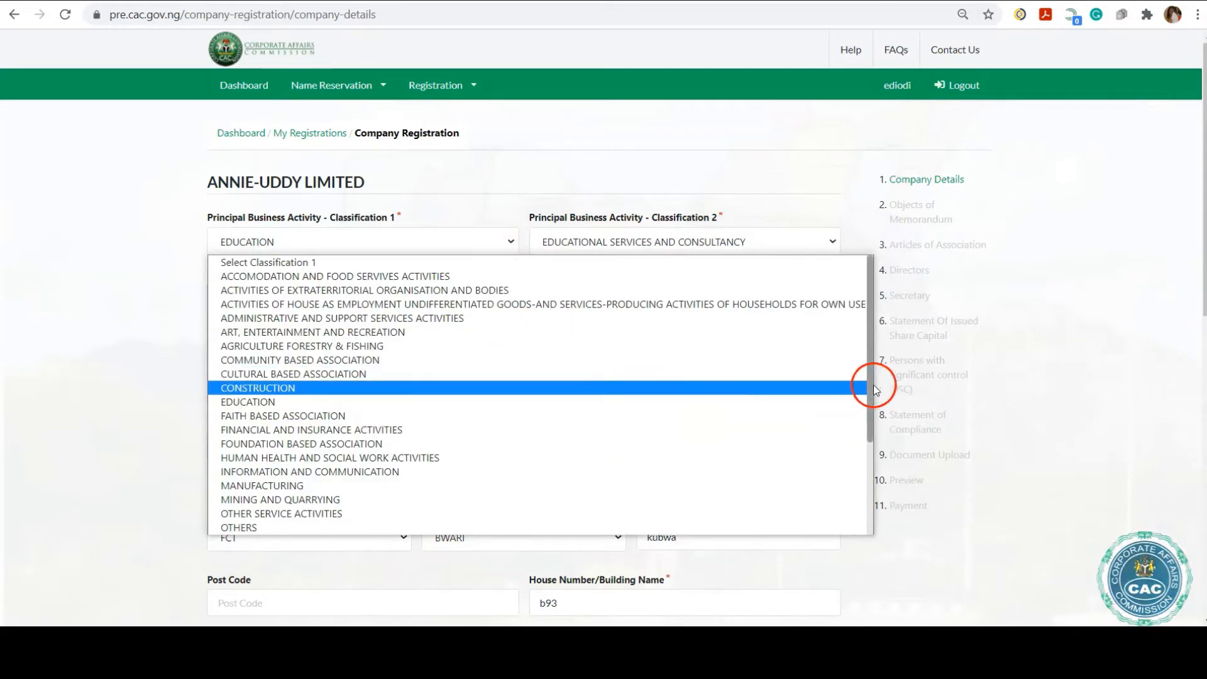
scroll(869, 393, "down", 1)
left_click_drag(869, 395, 873, 343)
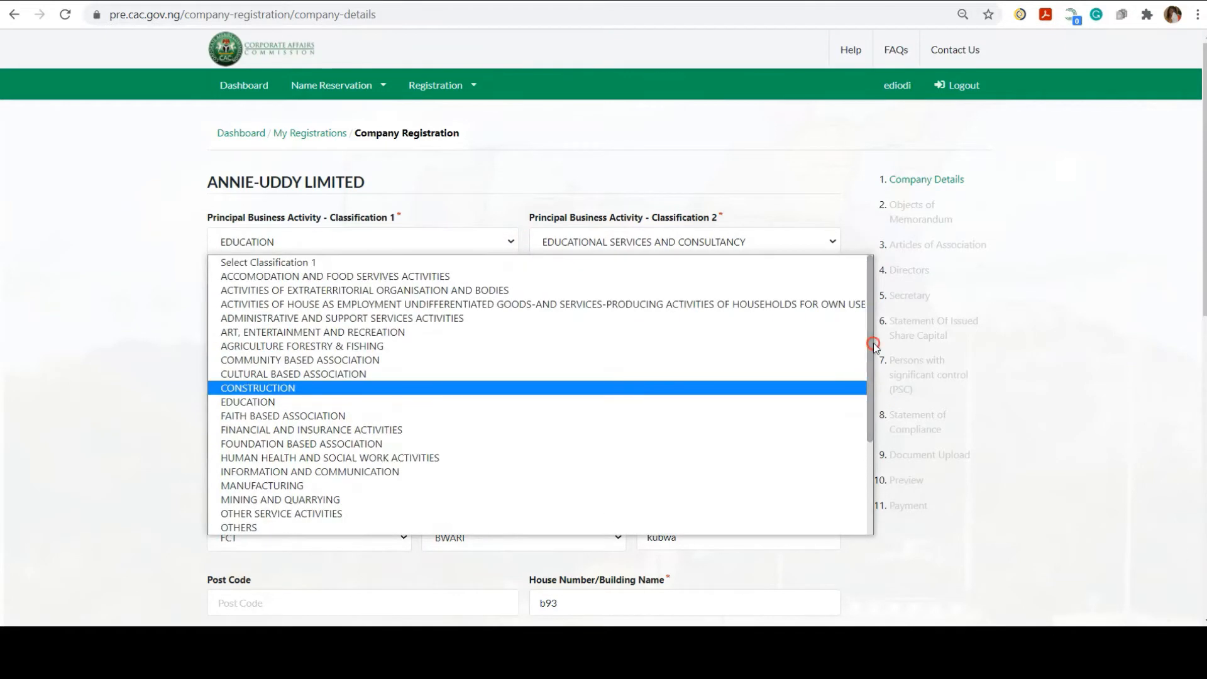
left_click(428, 316)
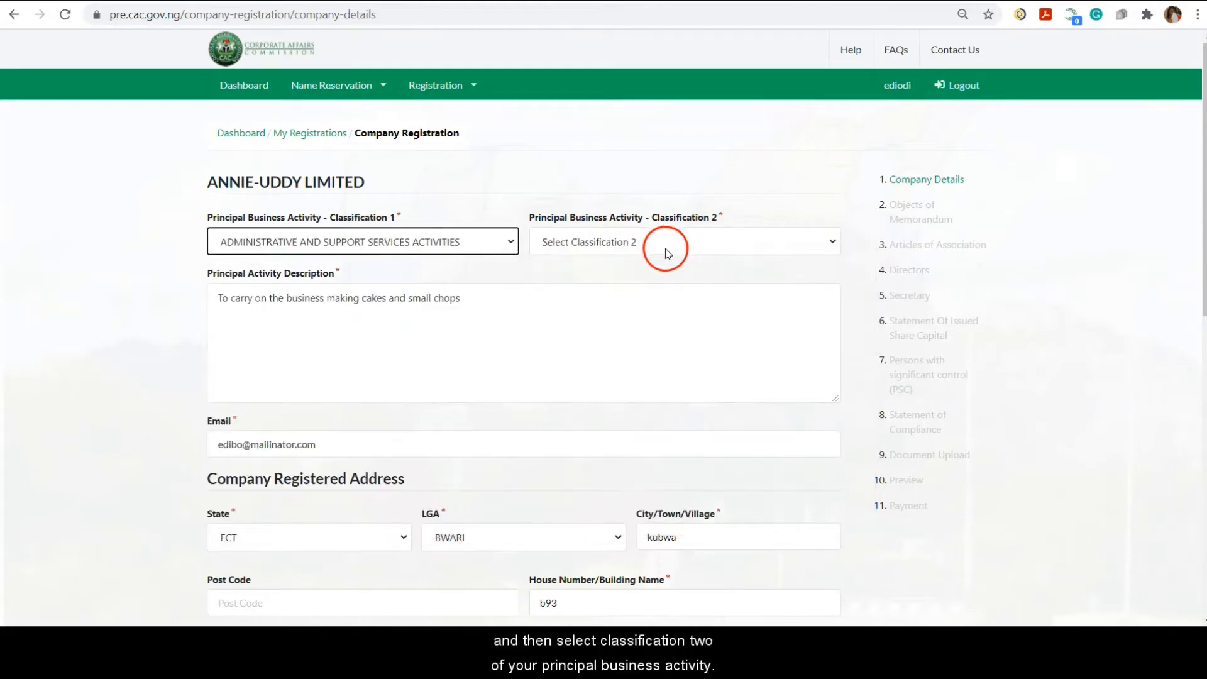
left_click(750, 244)
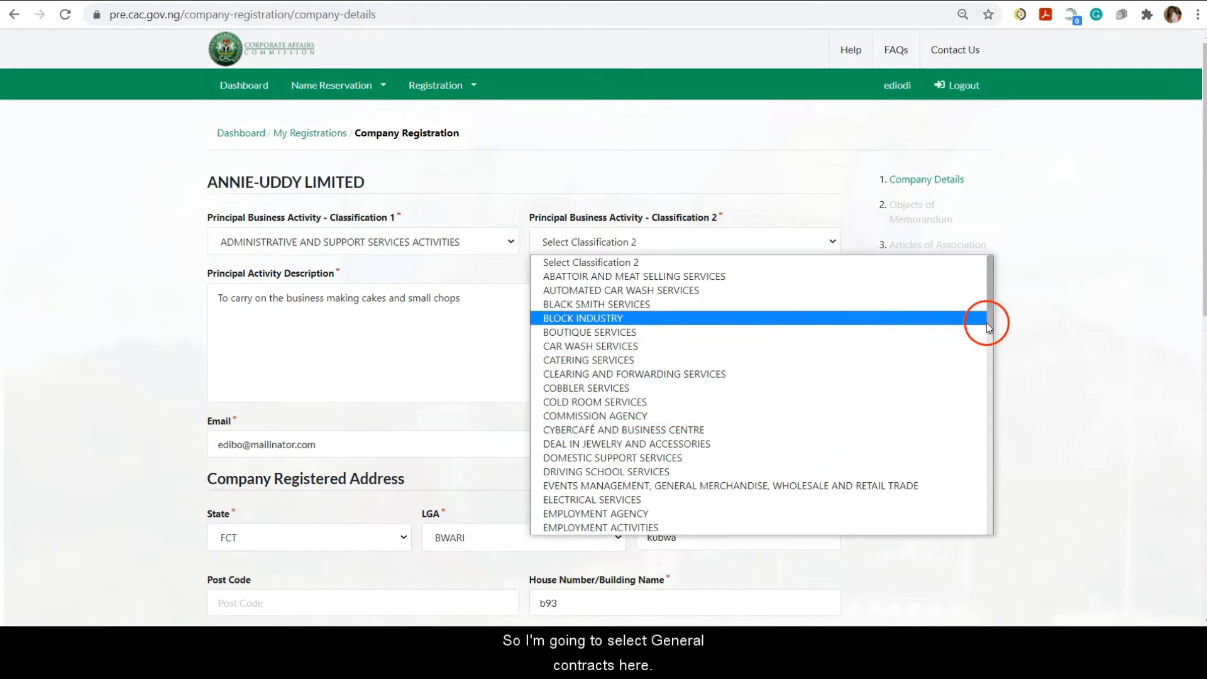
left_click_drag(989, 322, 986, 373)
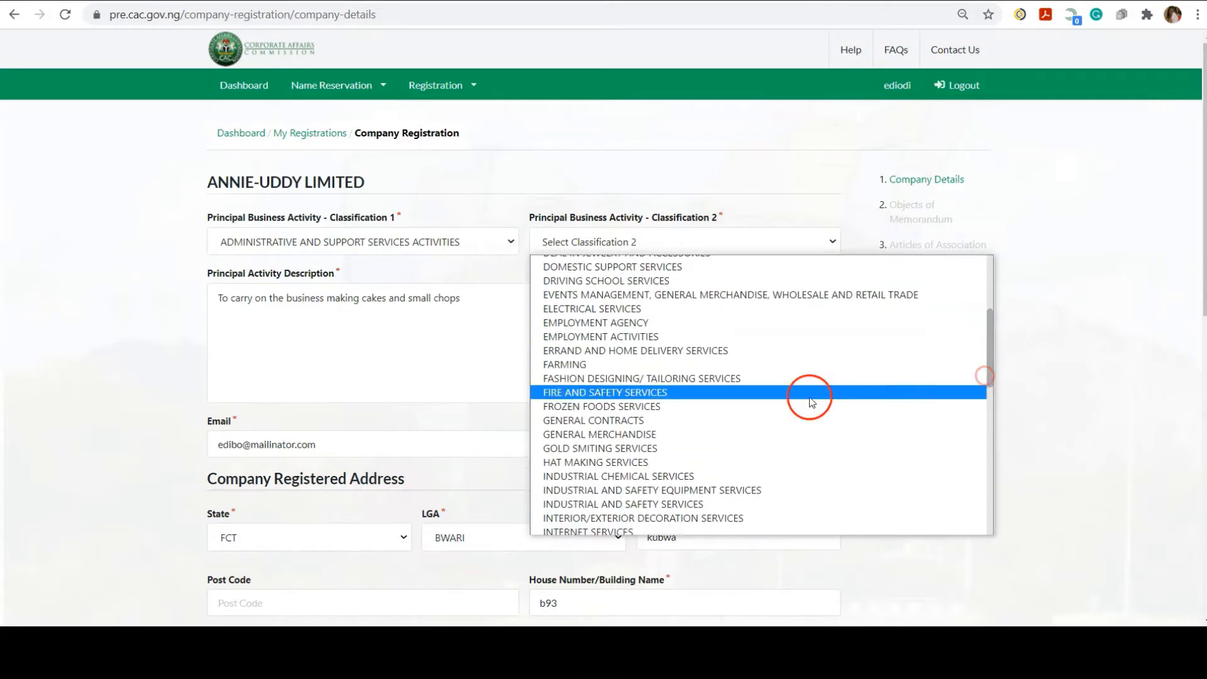
left_click(730, 419)
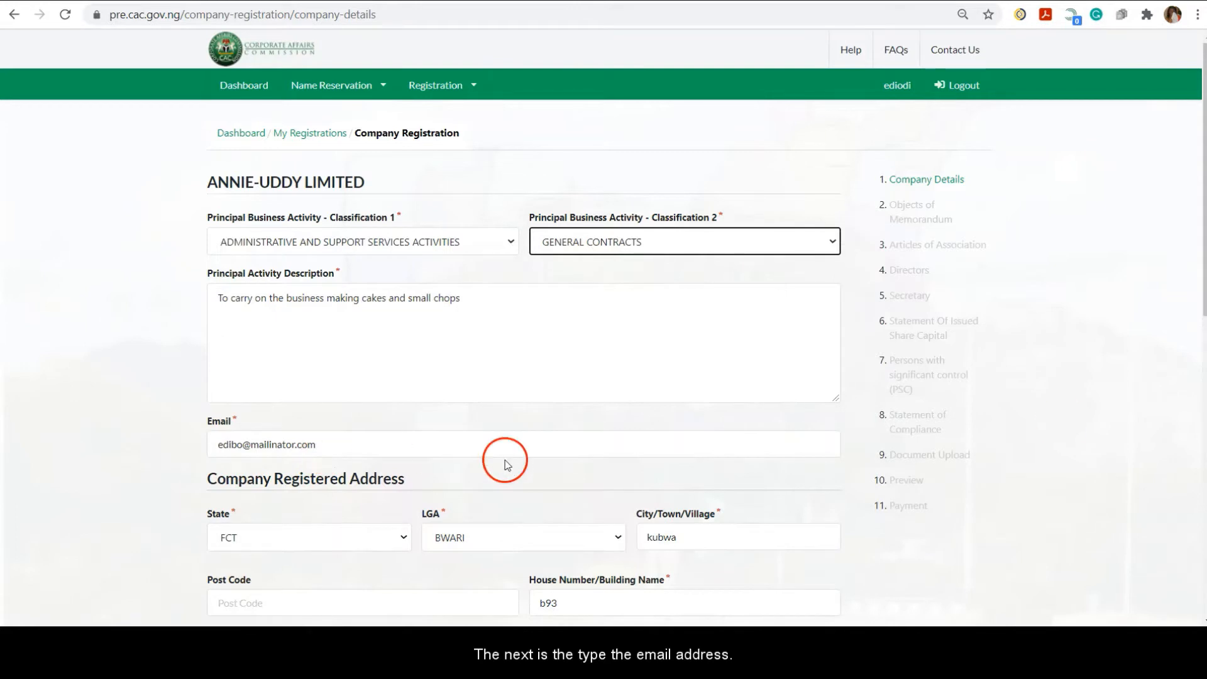
scroll(1202, 235, "down", 5)
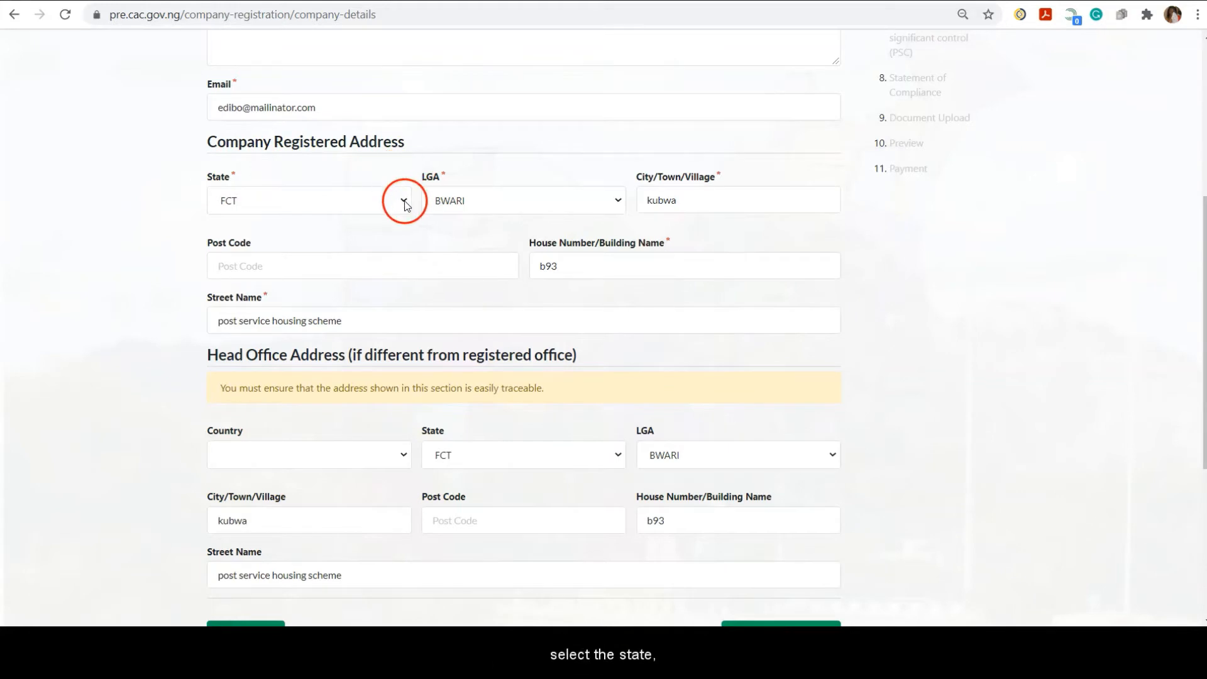
left_click(404, 201)
left_click(404, 202)
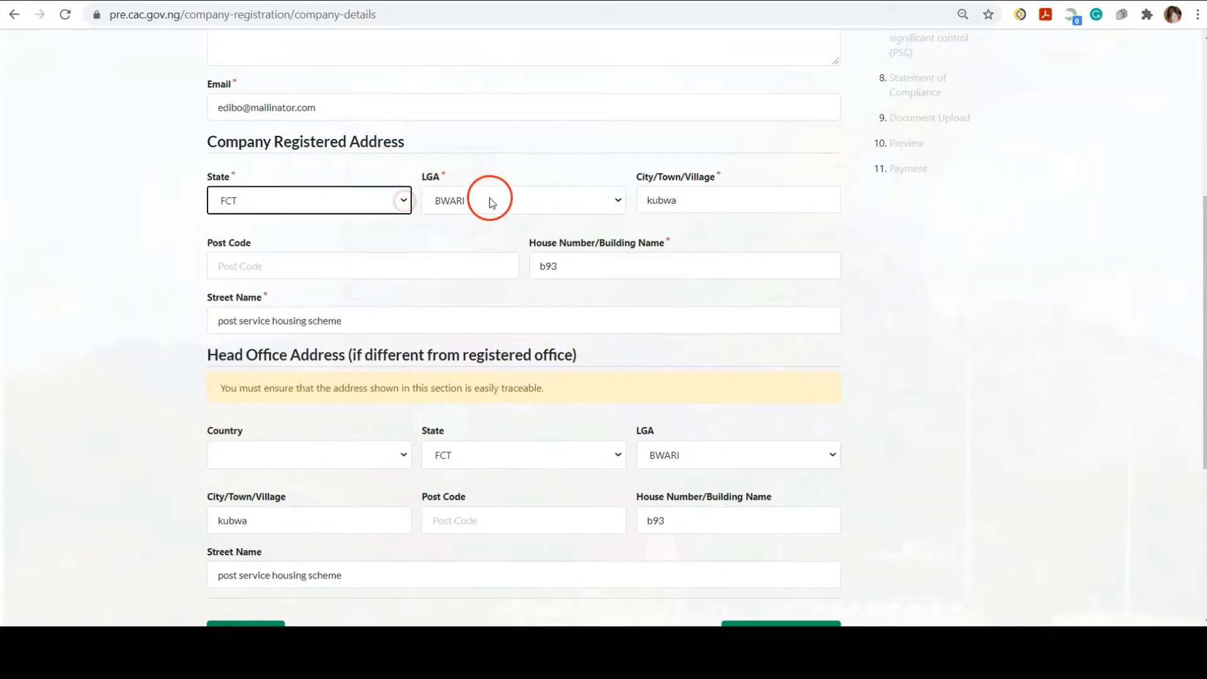
left_click(614, 203)
left_click(614, 204)
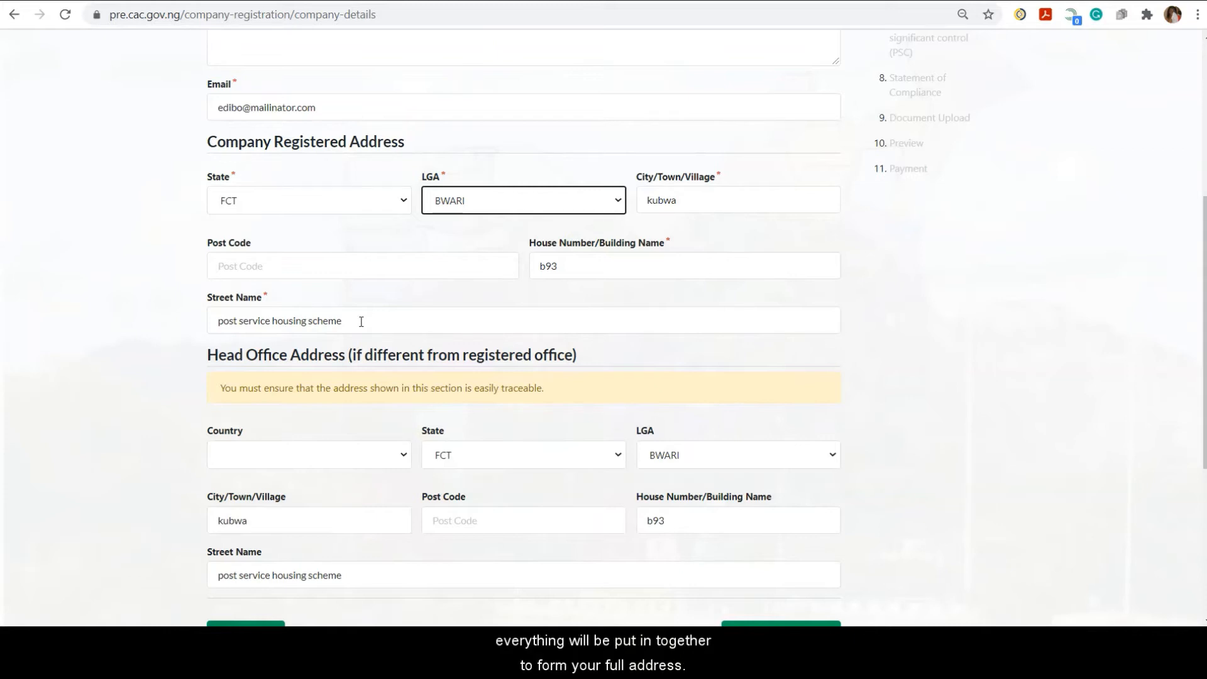
left_click(978, 215)
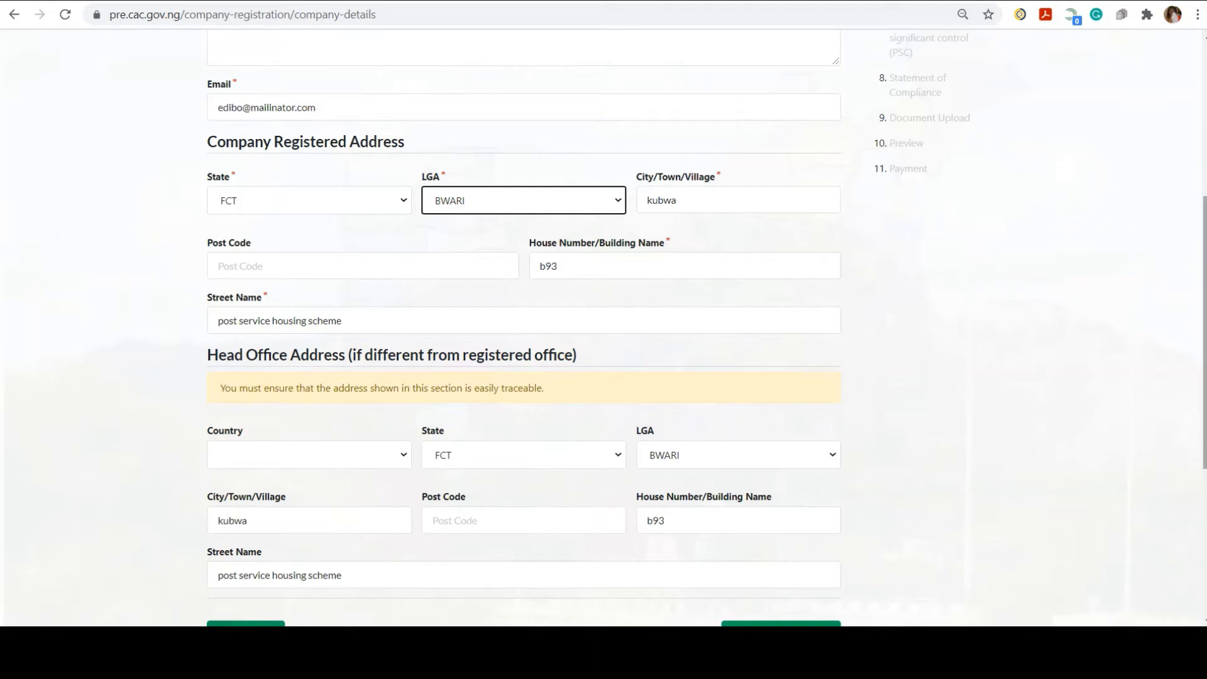
scroll(978, 215, "down", 3)
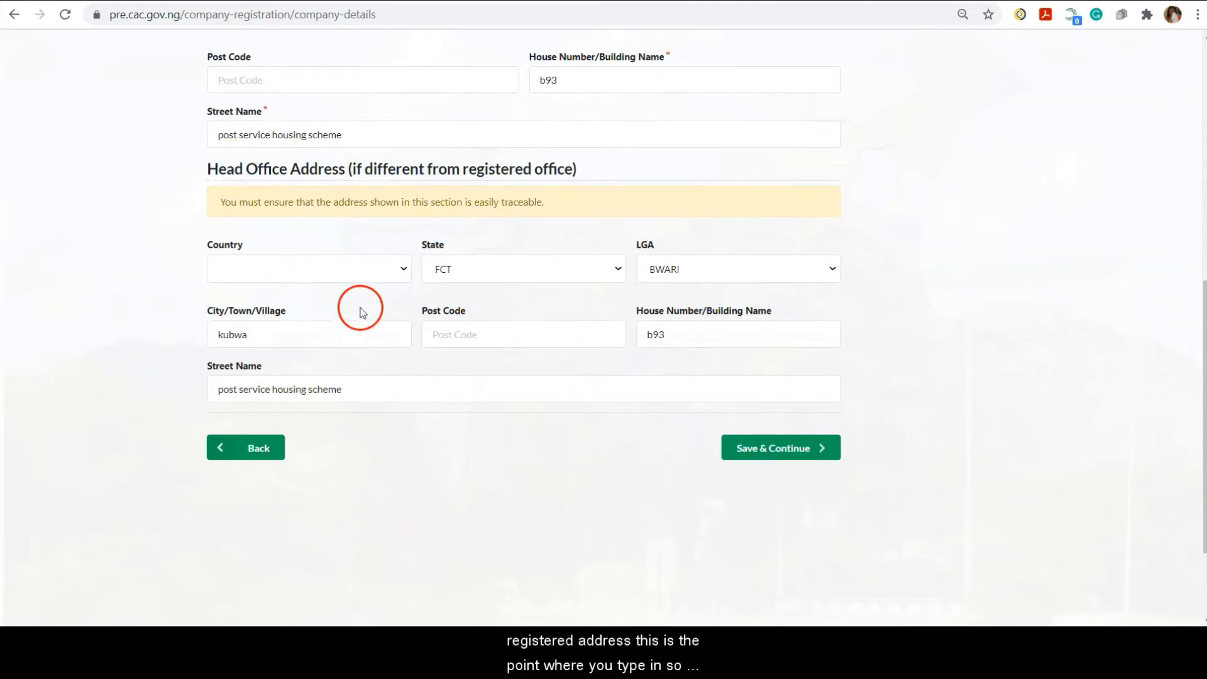
Set head office country to NIGERIA and house number to 1, then save the company details
left_click(407, 275)
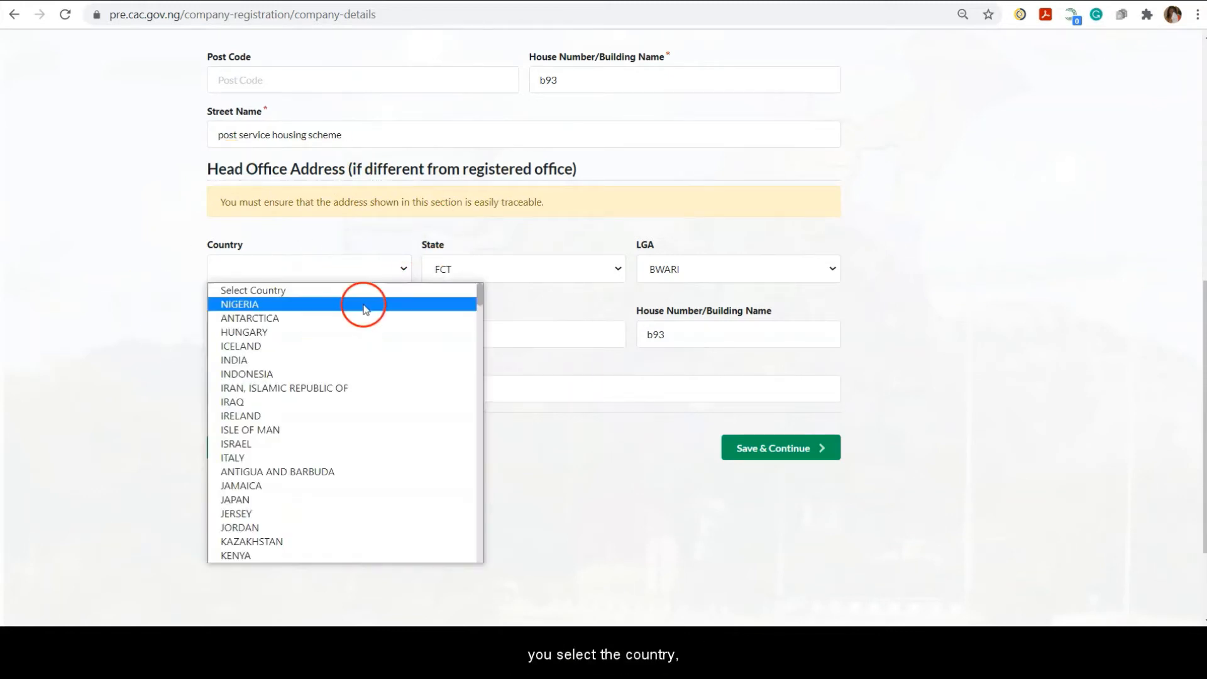
left_click(362, 306)
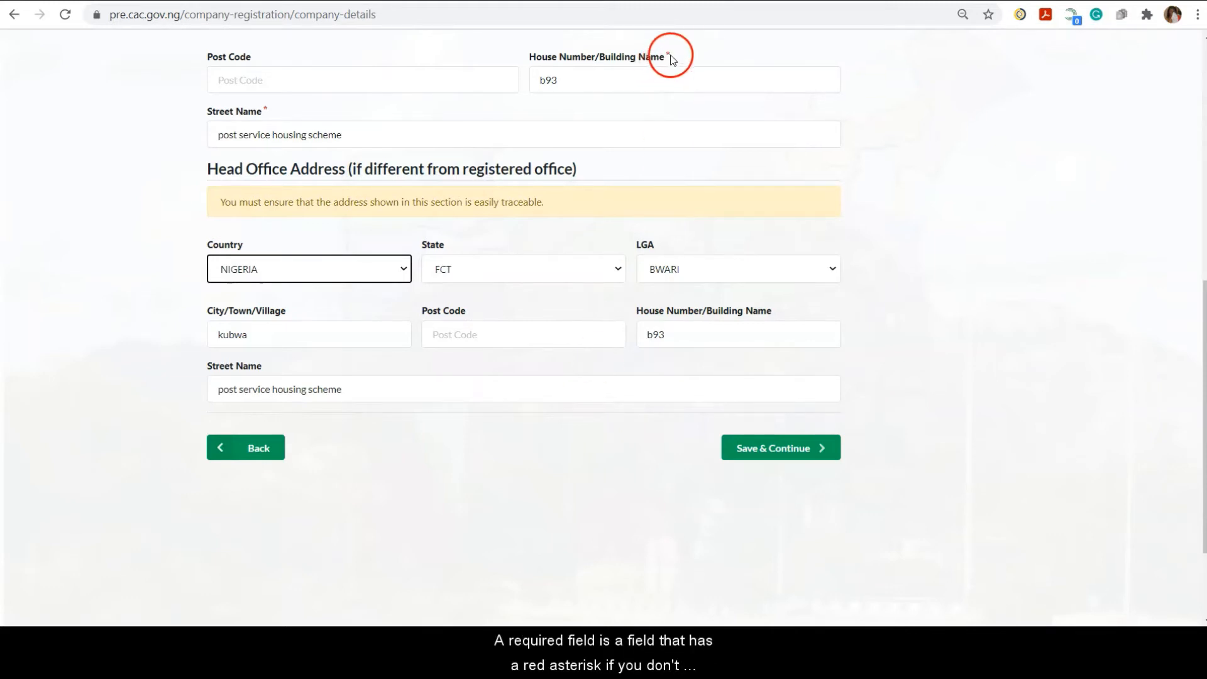
left_click(629, 84)
key("BackSpace")
key("BackSpace")
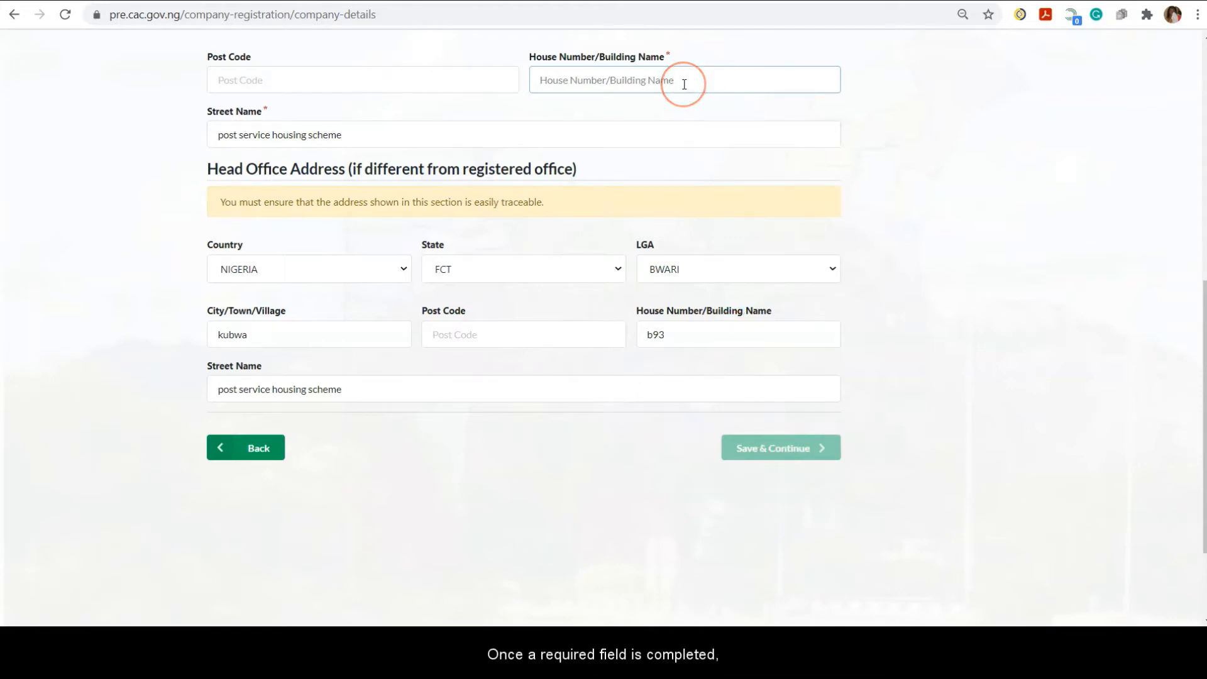
type("1")
left_click(987, 202)
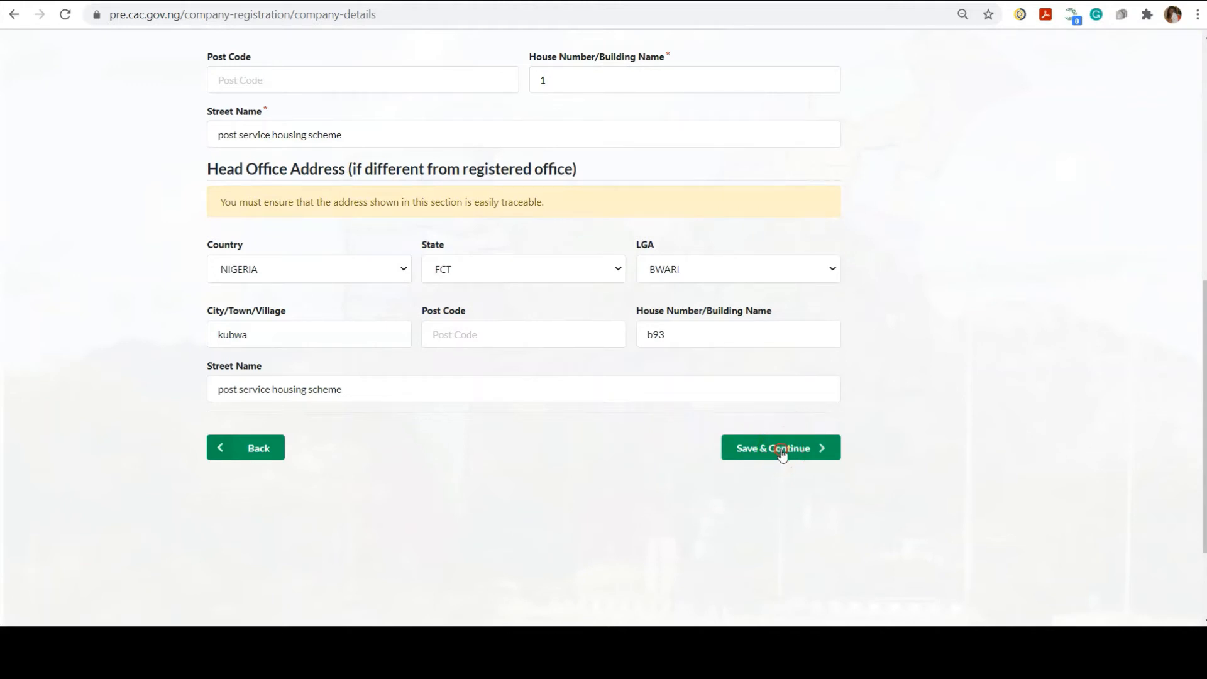
left_click(781, 453)
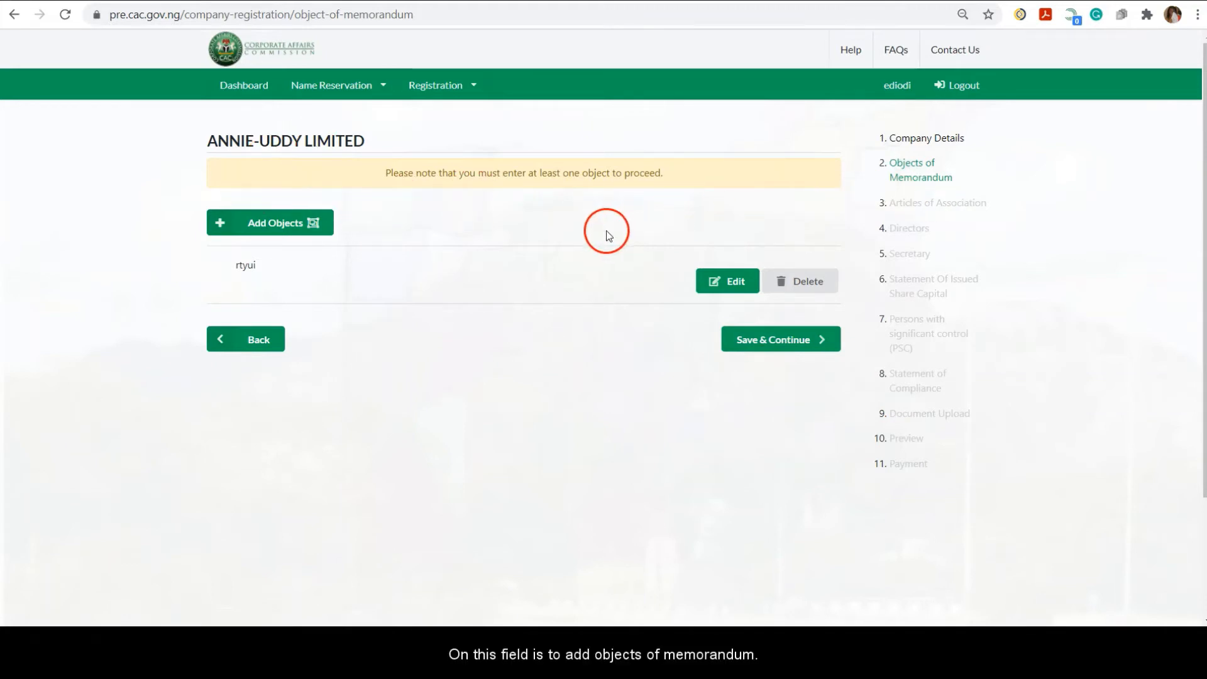
Add the object 'type the objects' beneath 'rtyui' and save the objects list
left_click(270, 232)
left_click(267, 313)
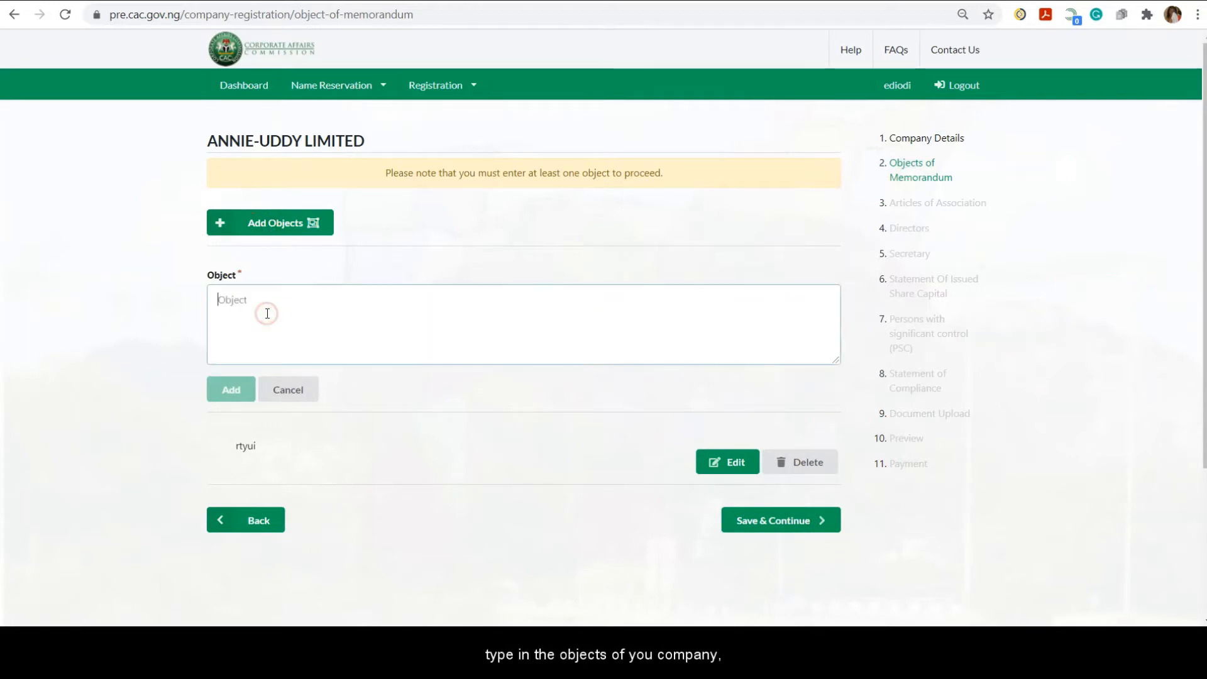
type("type")
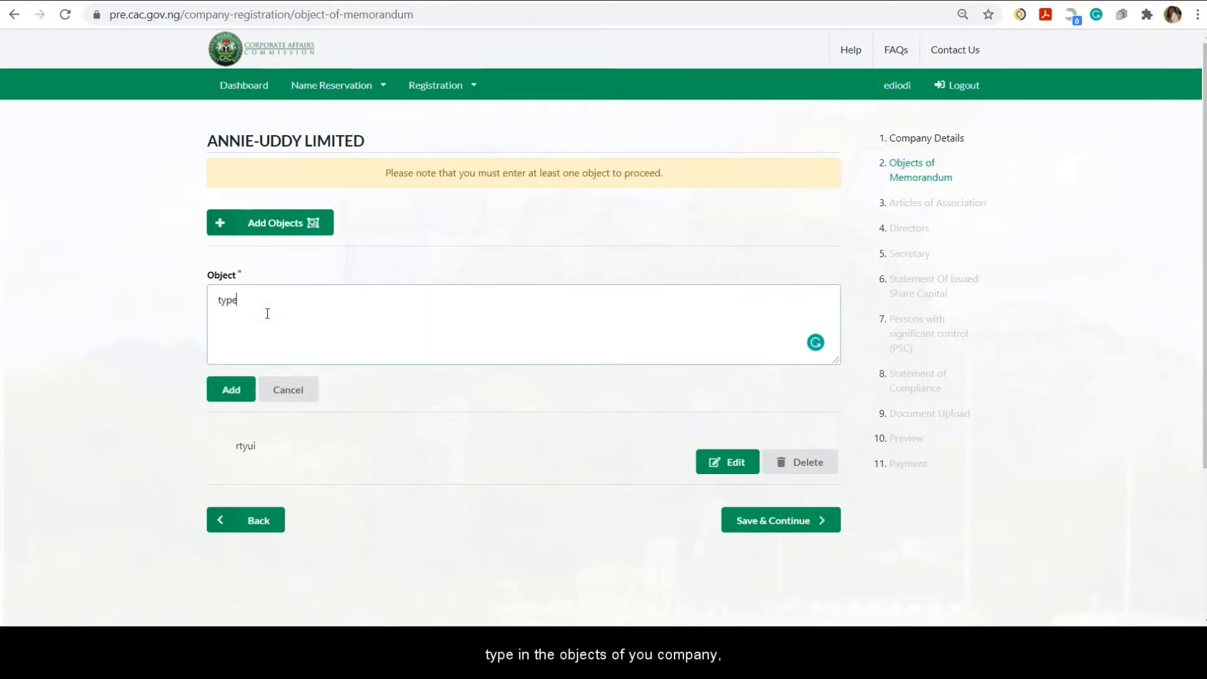
type(" the objects")
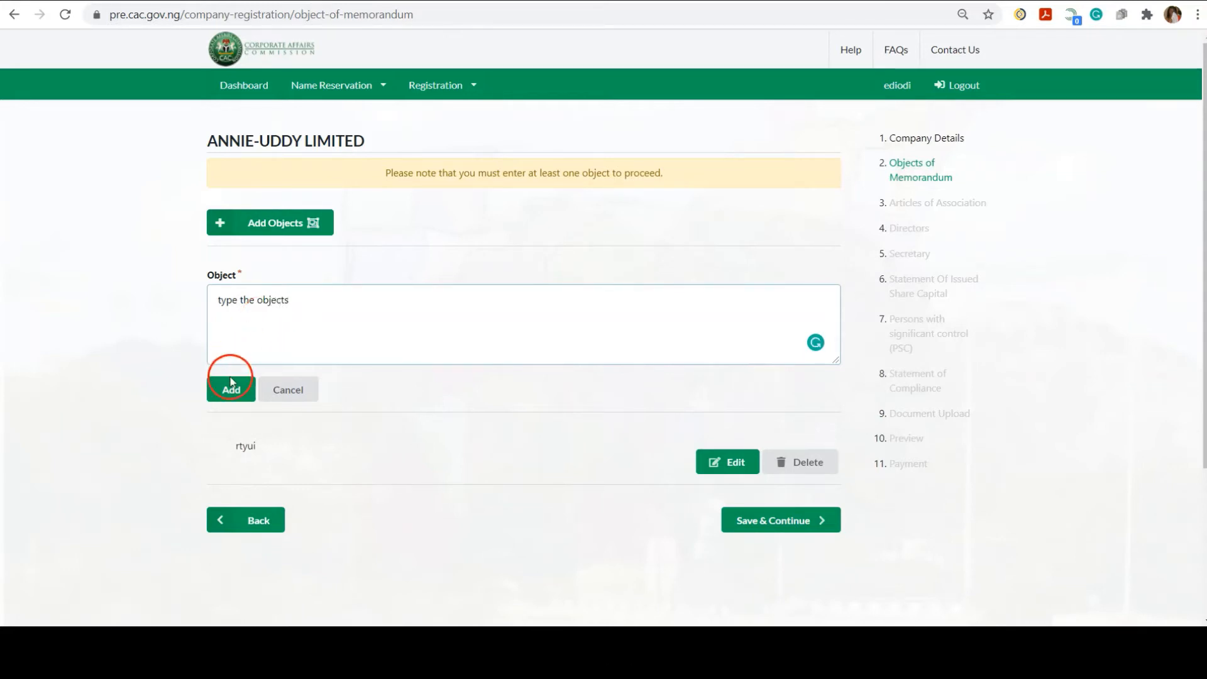
left_click(231, 381)
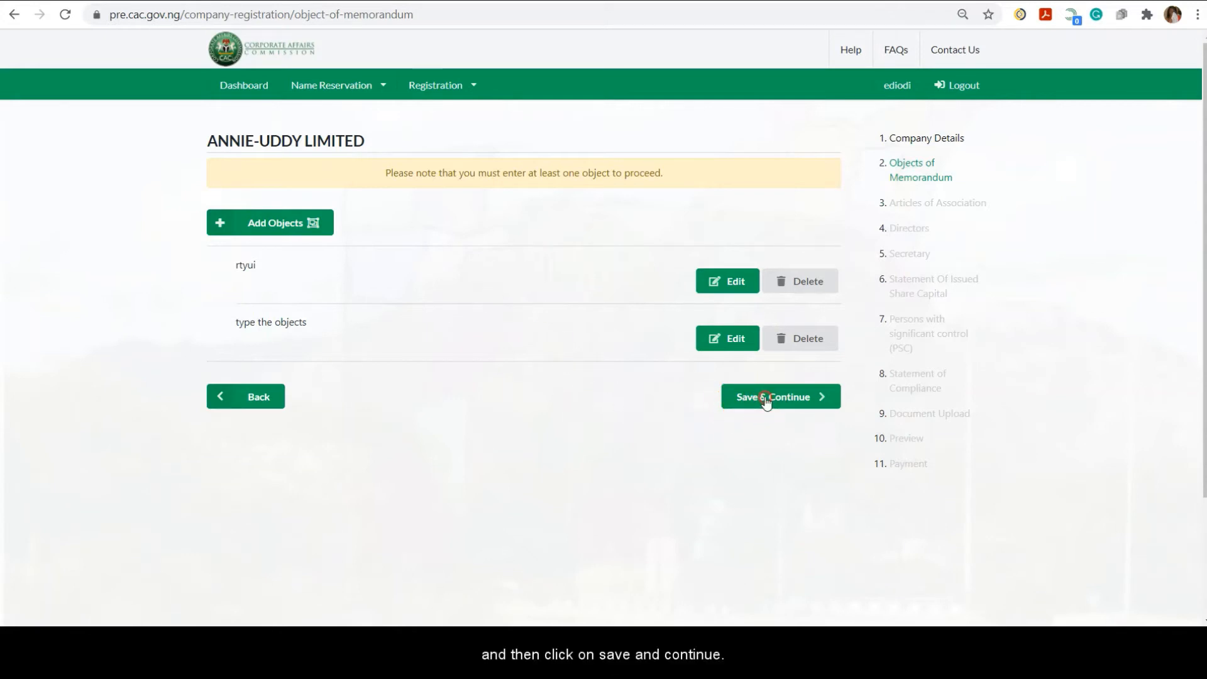
left_click(766, 398)
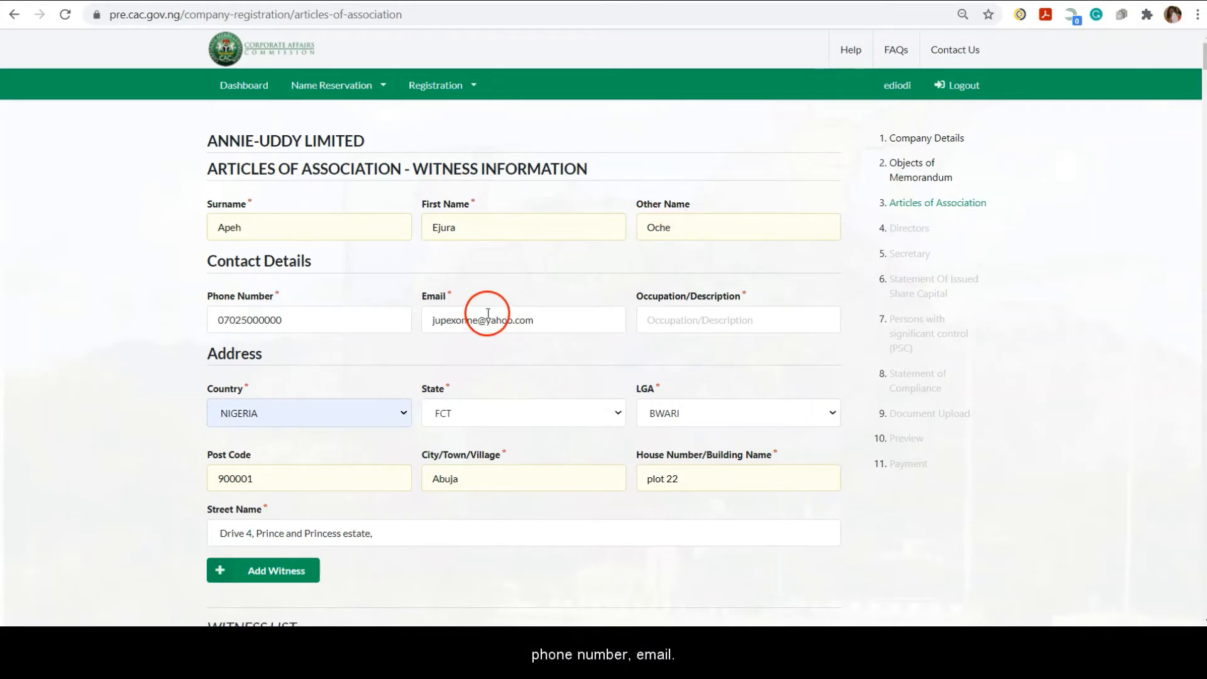
Give the witness occupation Business with NIGERIA, FCT, BWARI location, and add them to the list
left_click(684, 321)
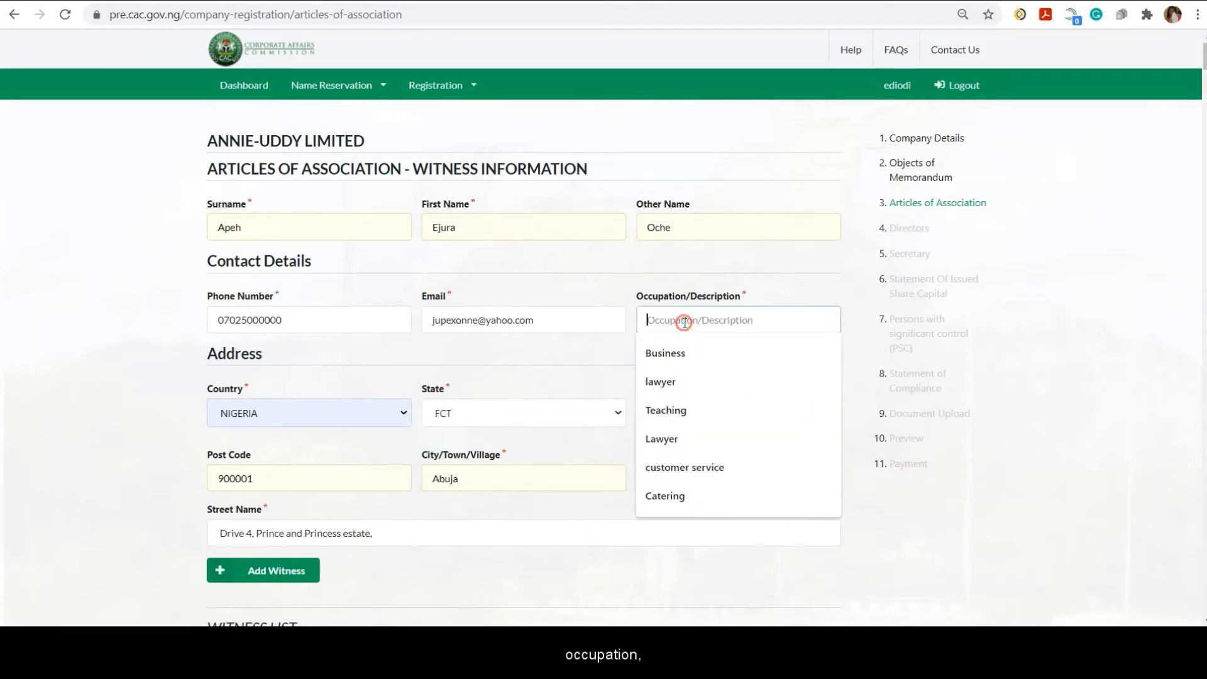
left_click(666, 353)
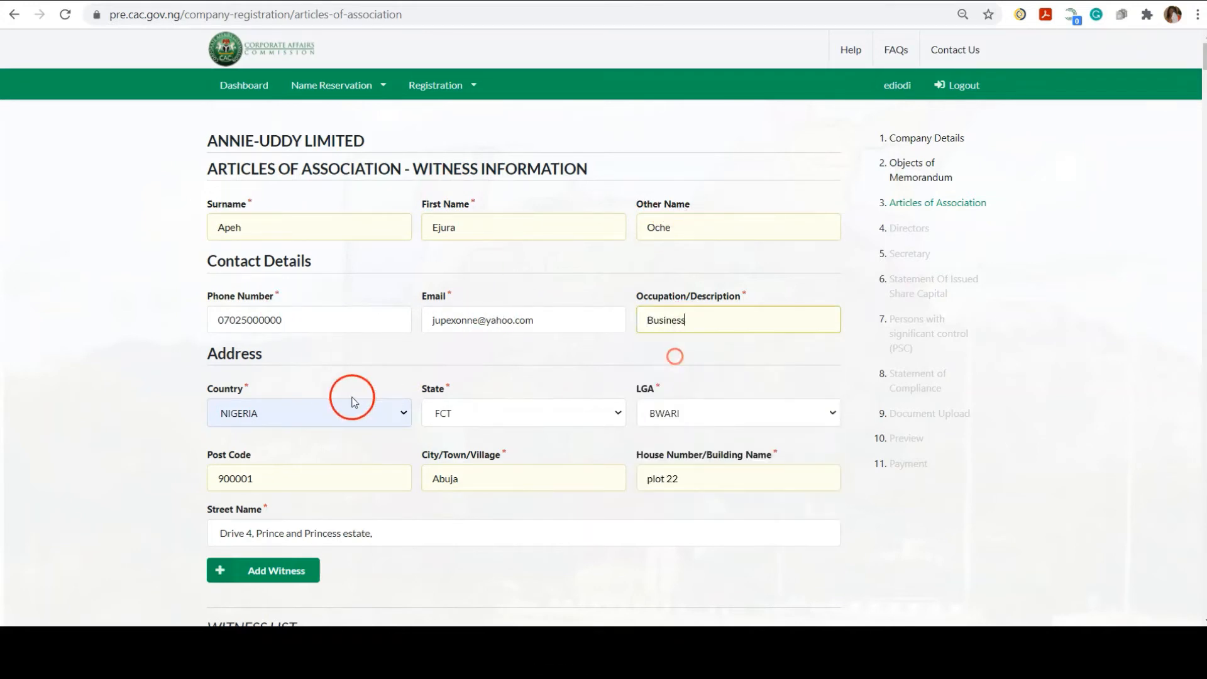
left_click(390, 410)
left_click(391, 410)
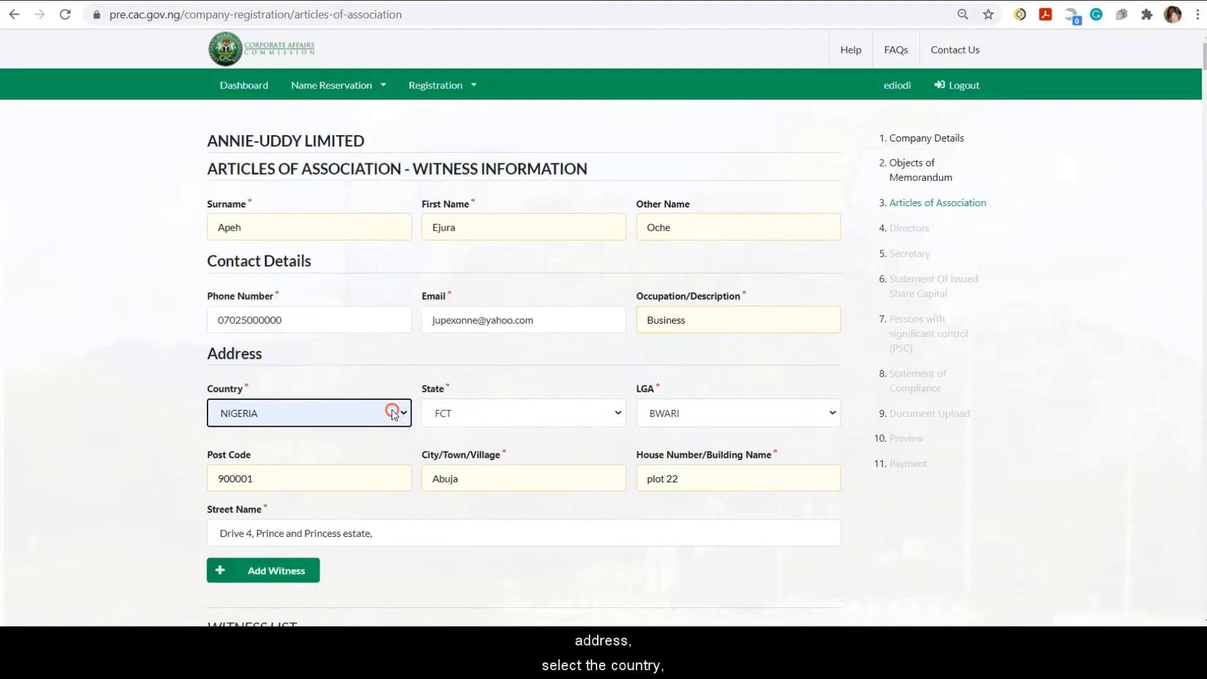
left_click(510, 418)
left_click(507, 416)
left_click(684, 420)
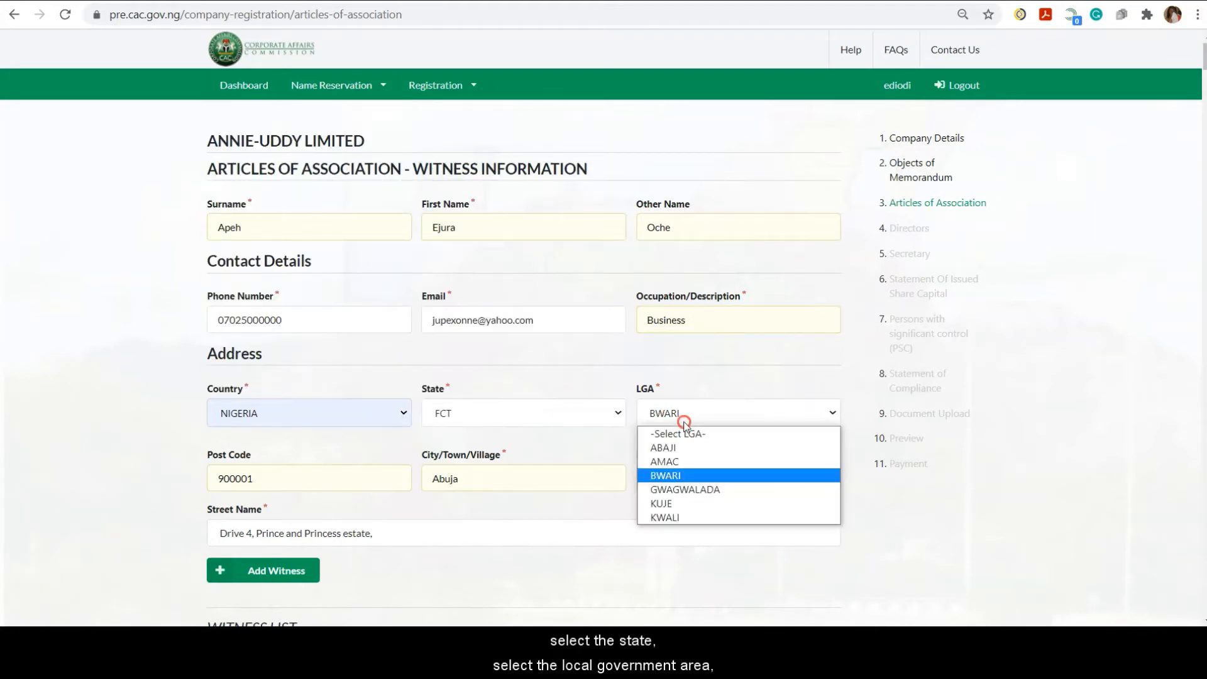
left_click(685, 424)
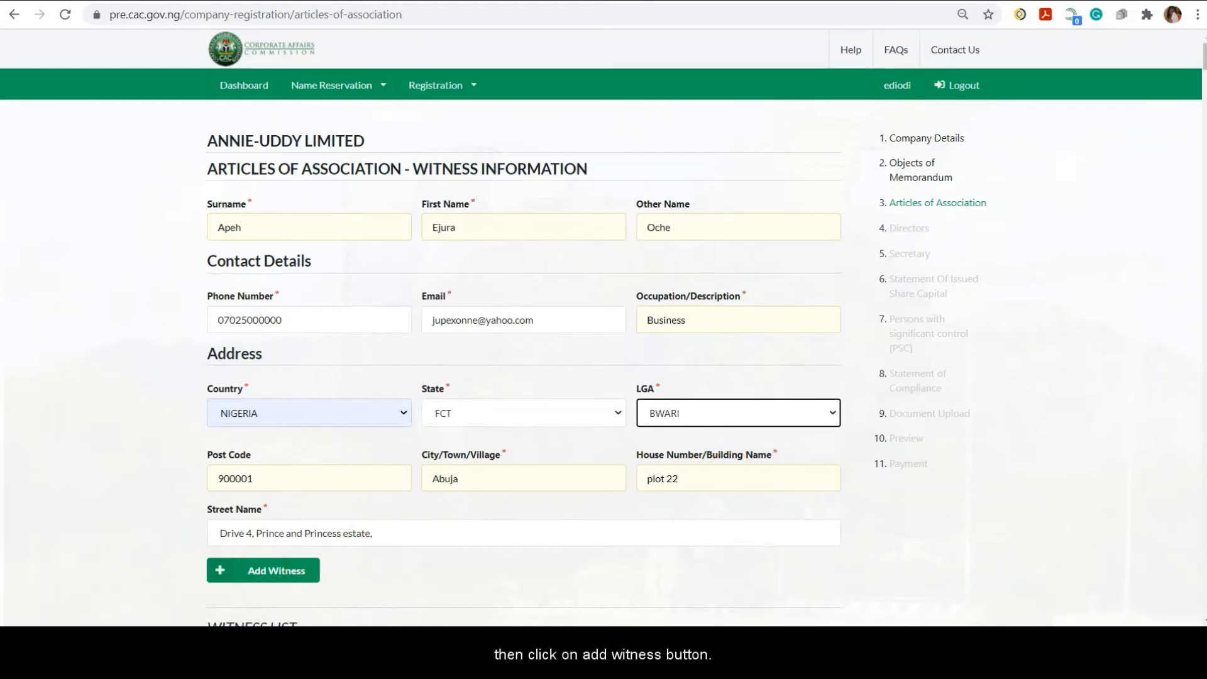
left_click(251, 570)
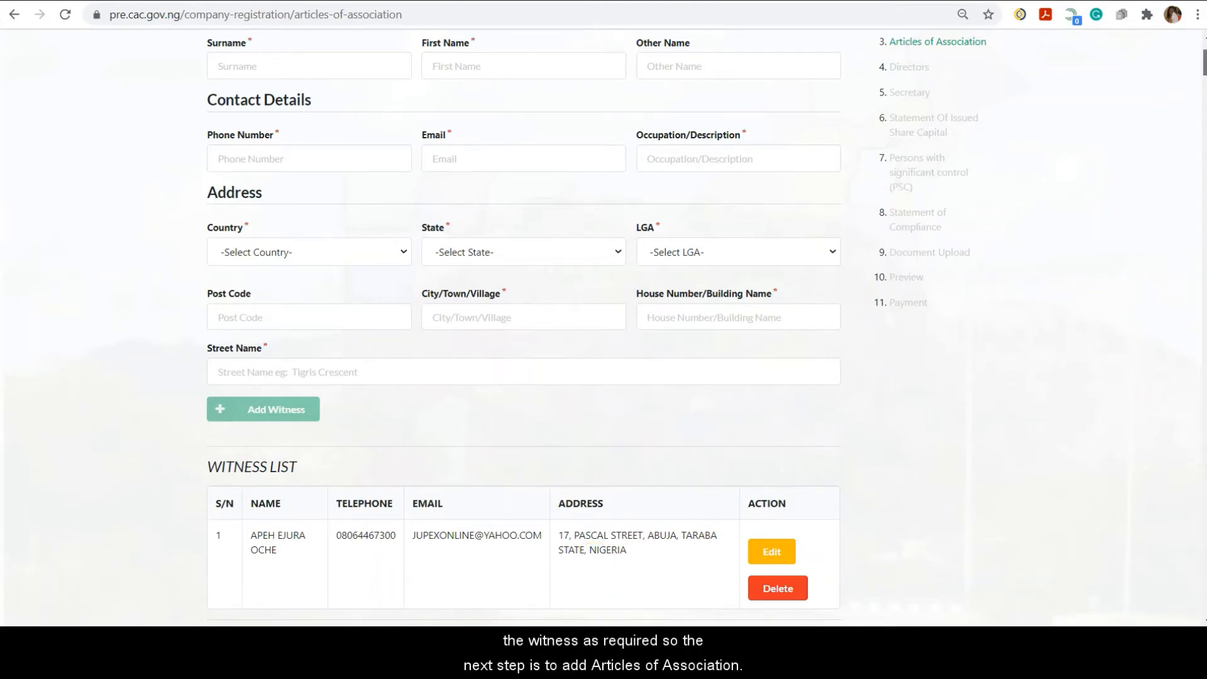
Add a second paragraph editor to the article
scroll(596, 330, "down", 1)
scroll(592, 328, "down", 1)
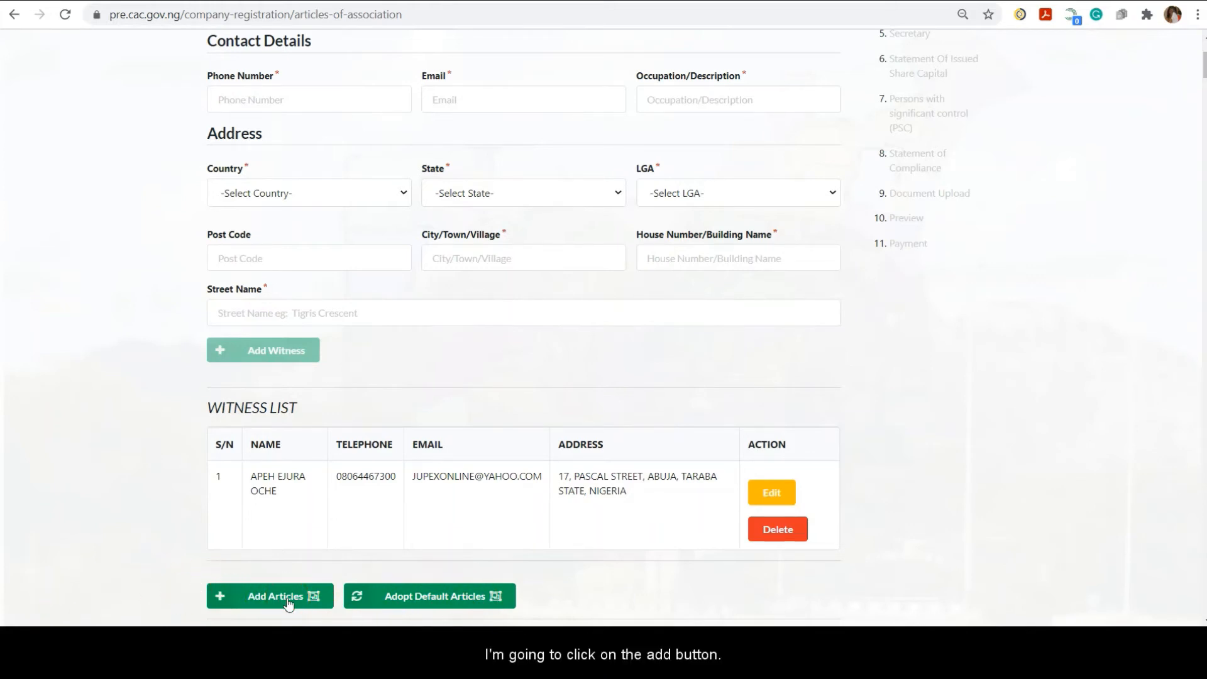
scroll(425, 325, "down", 7)
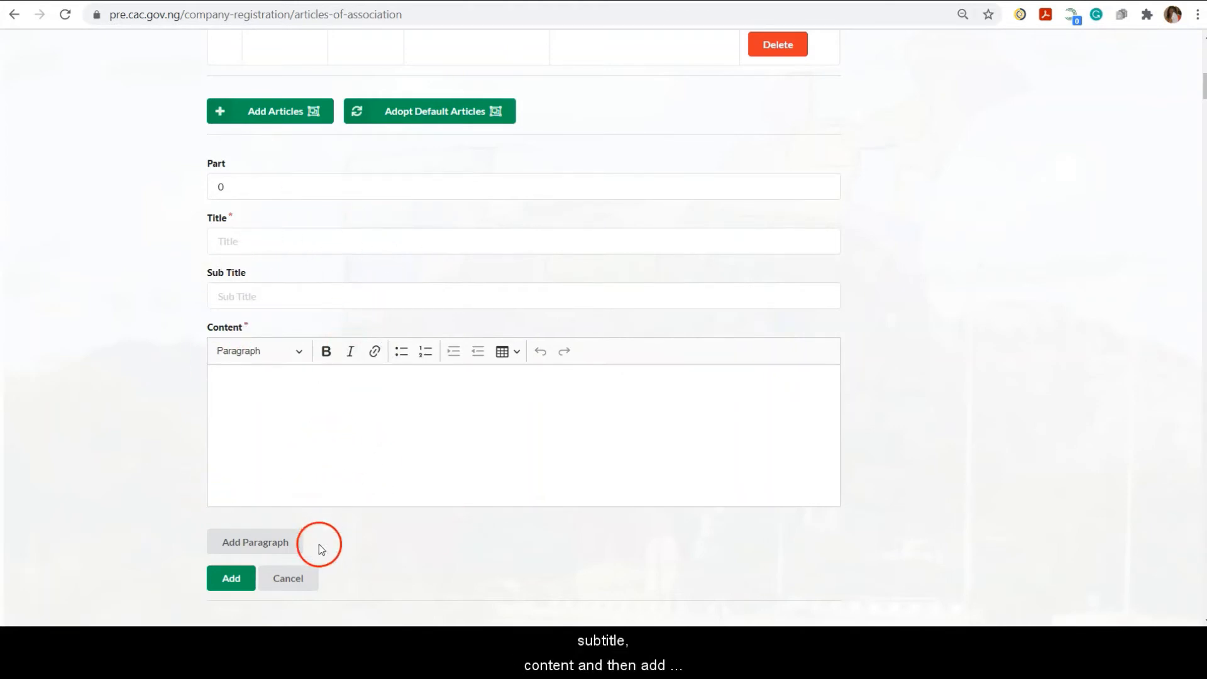
left_click(249, 547)
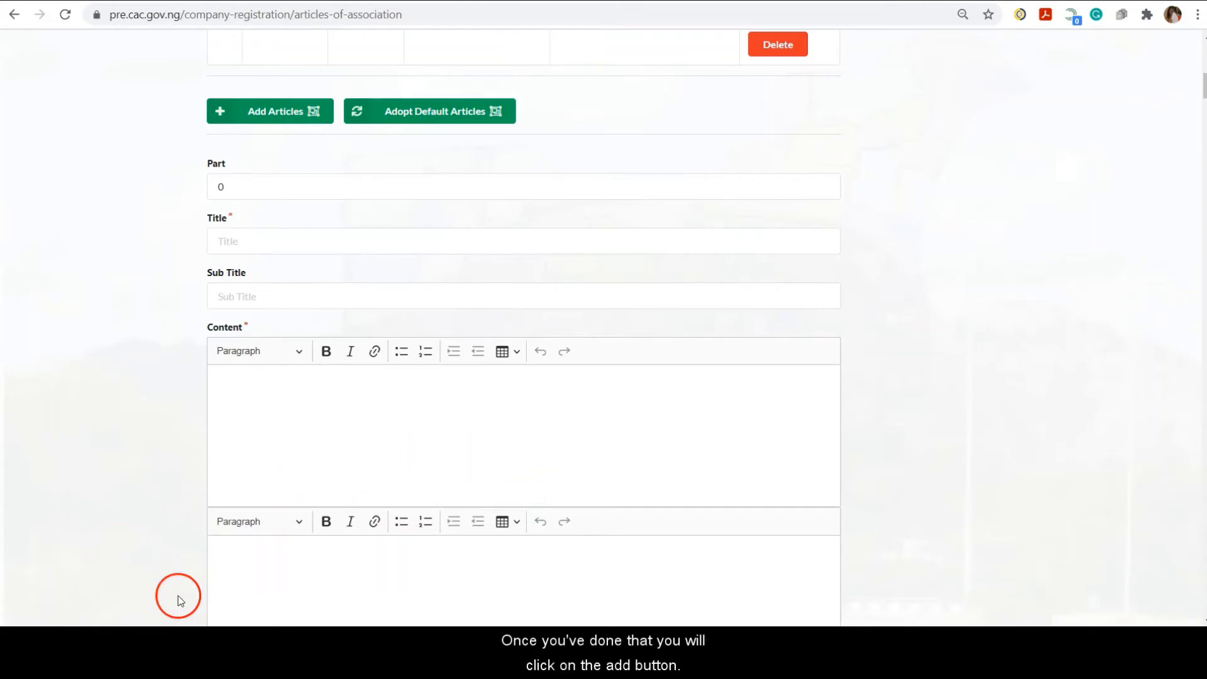
Adopt the default articles text and review the inserted Part 1 and Part 2 provisions
scroll(237, 582, "down", 3)
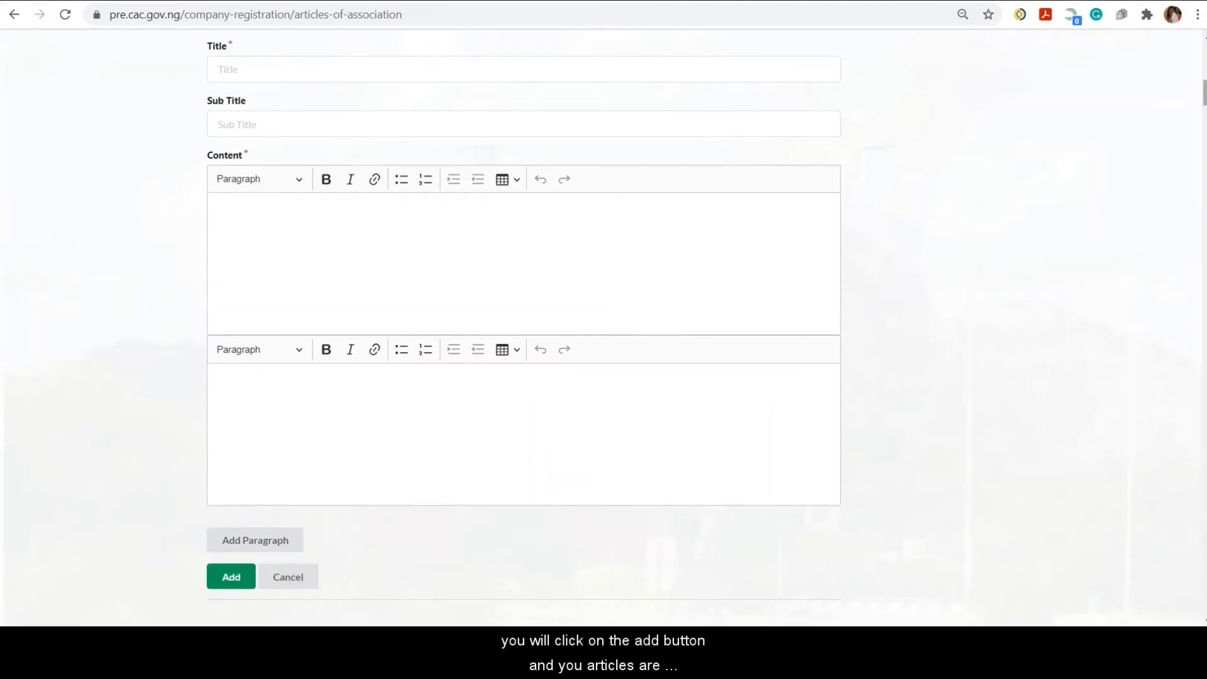
scroll(256, 540, "up", 3)
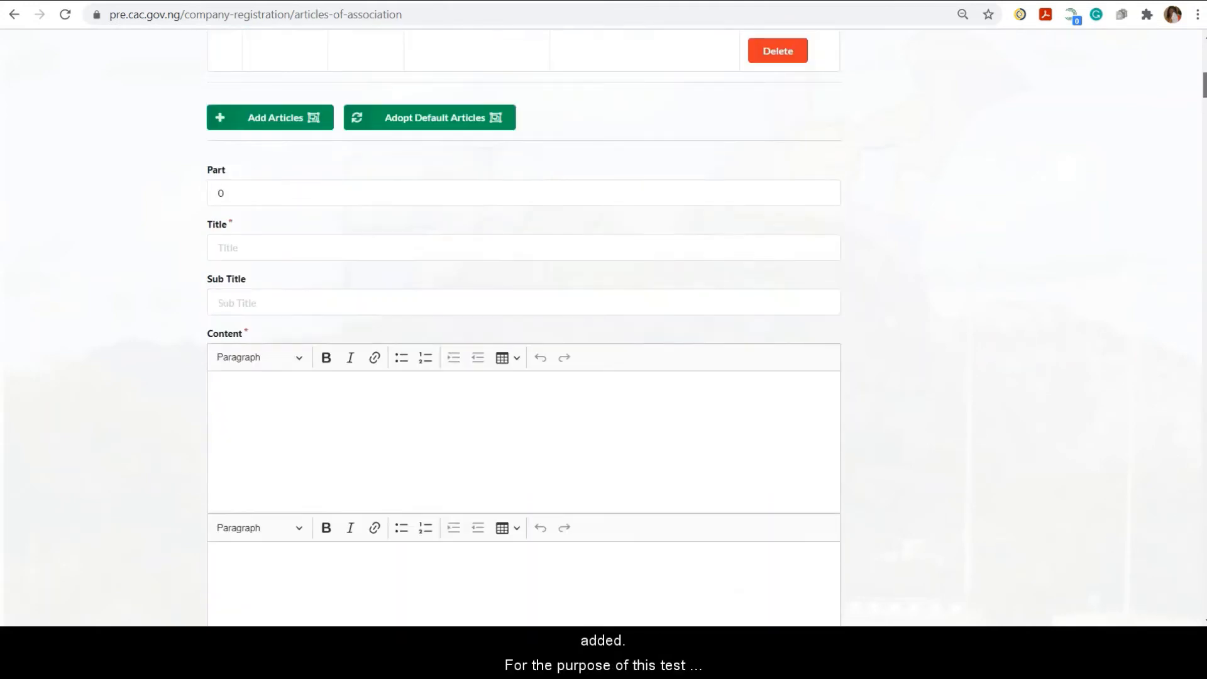
left_click(450, 121)
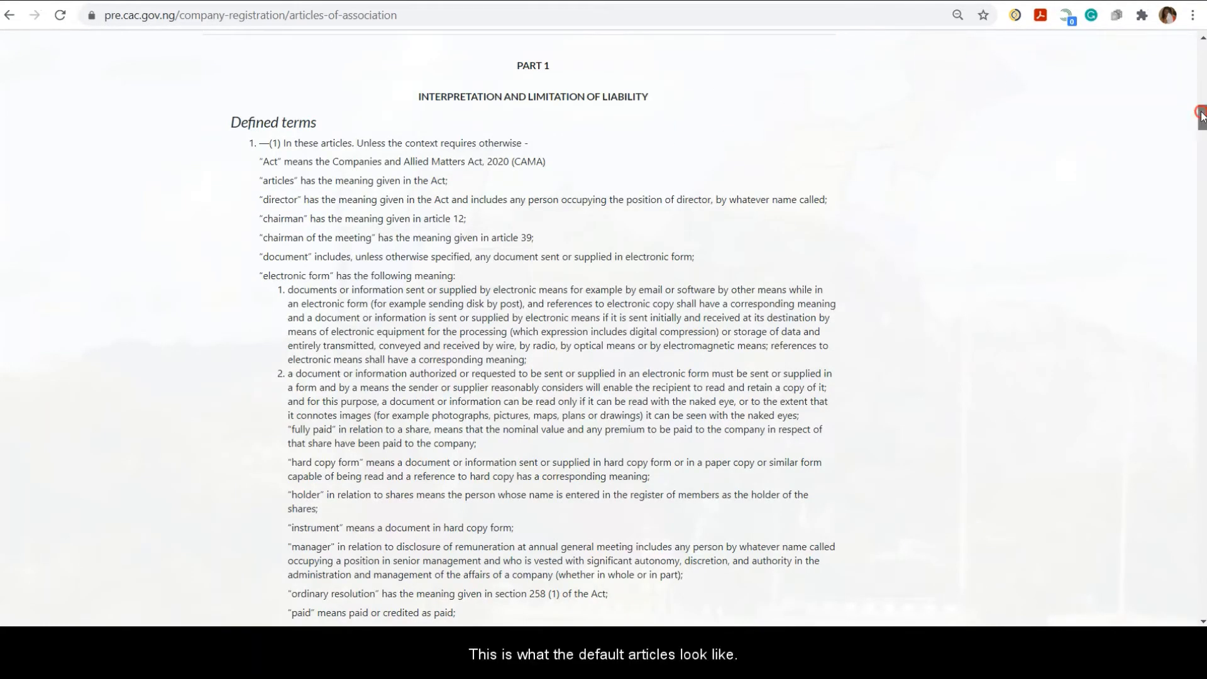
left_click_drag(1201, 116, 1201, 207)
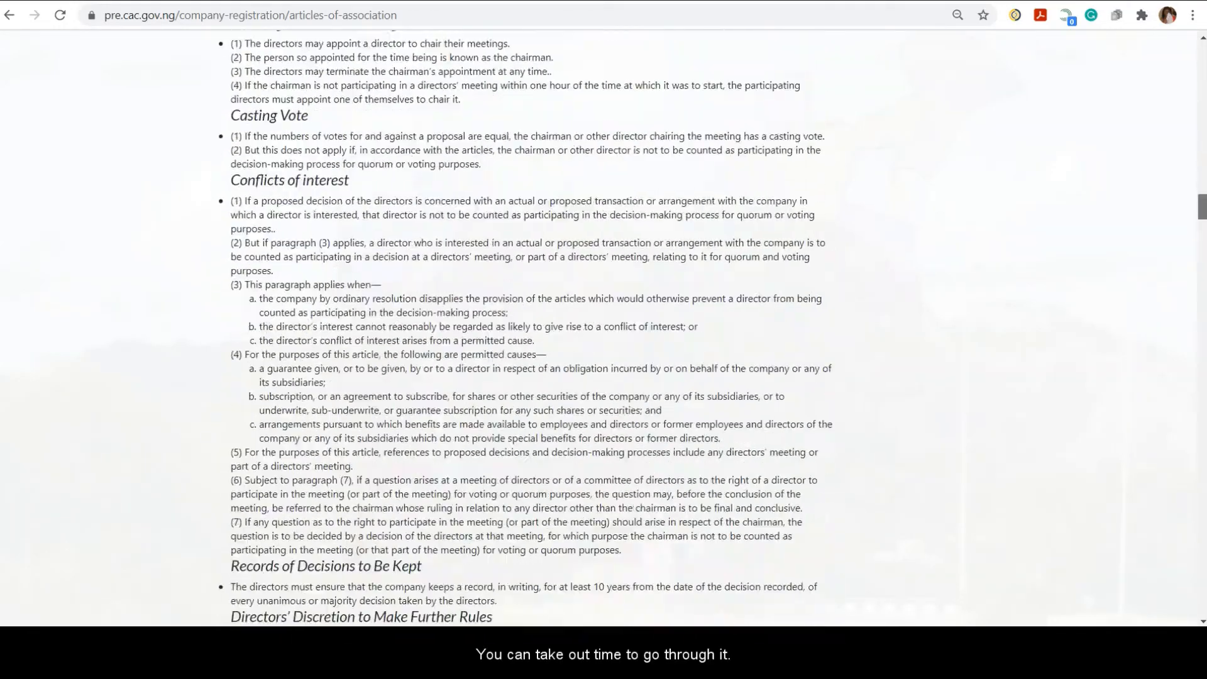
left_click_drag(1203, 365, 1201, 600)
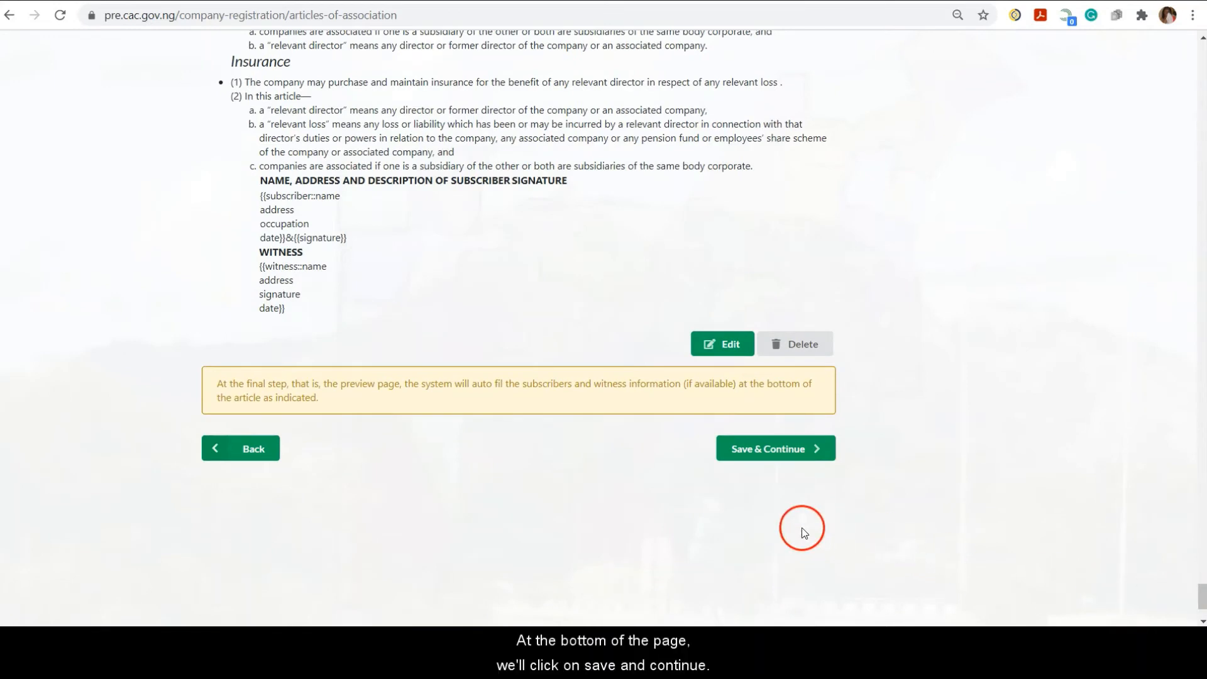
Save the articles, then start a new director entry on the Directors page
left_click(790, 450)
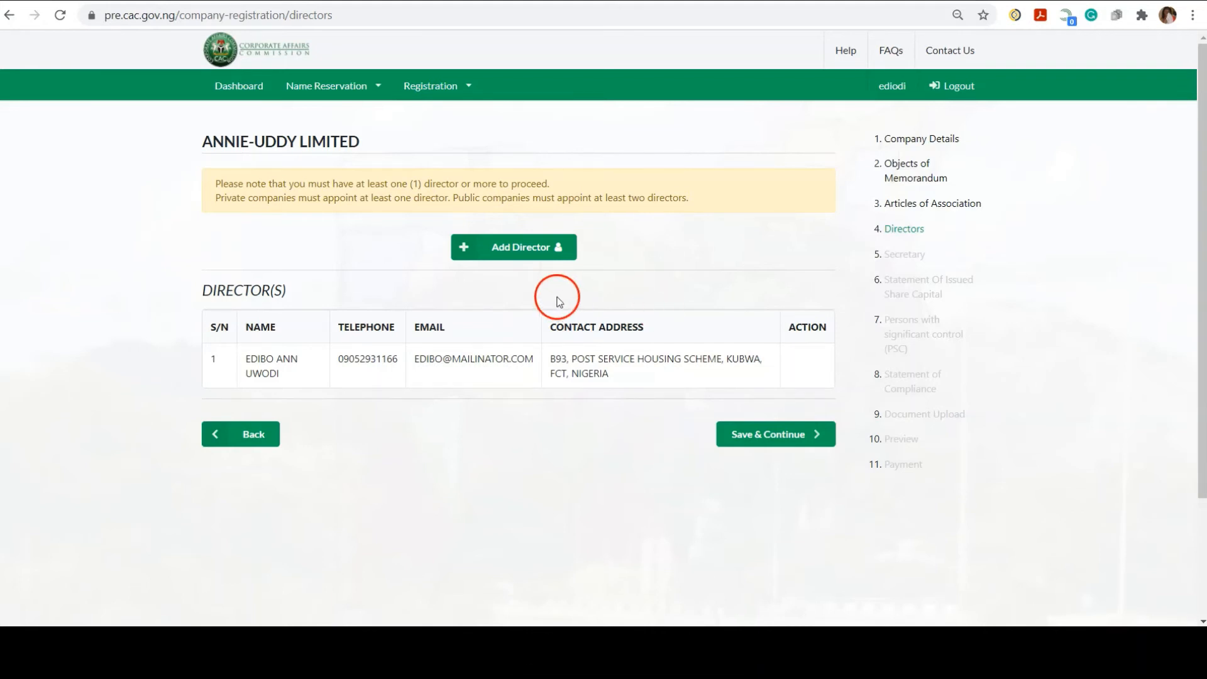
left_click(520, 252)
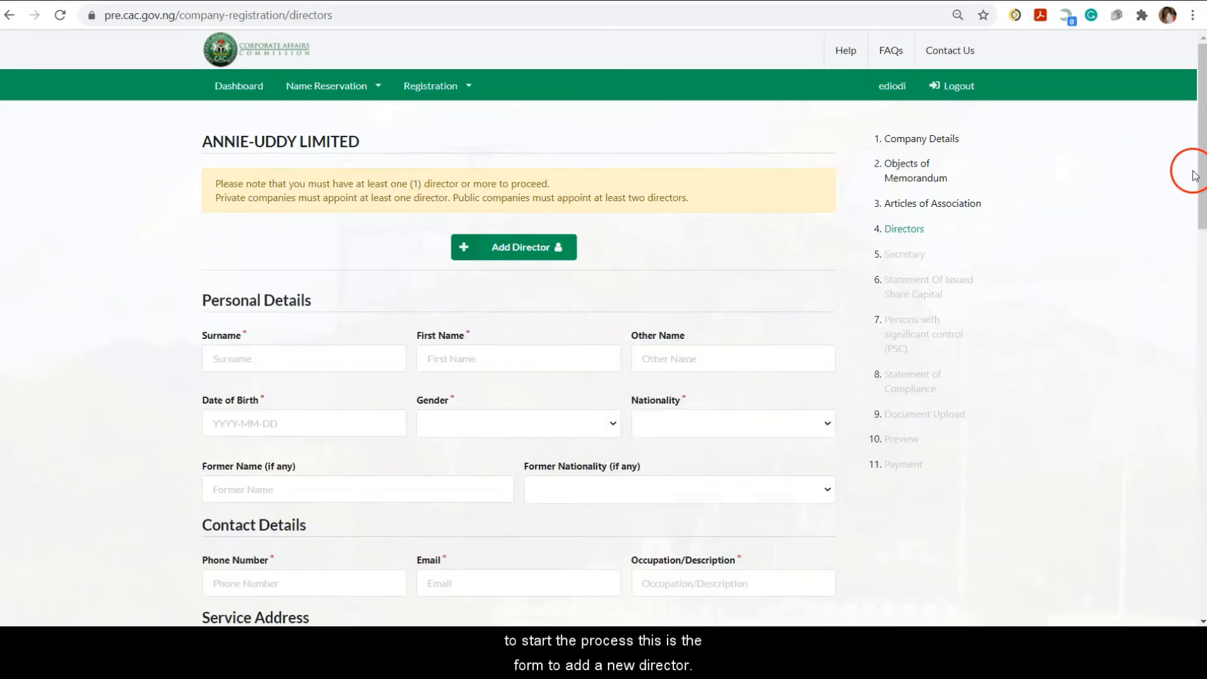
left_click_drag(1202, 118, 1201, 161)
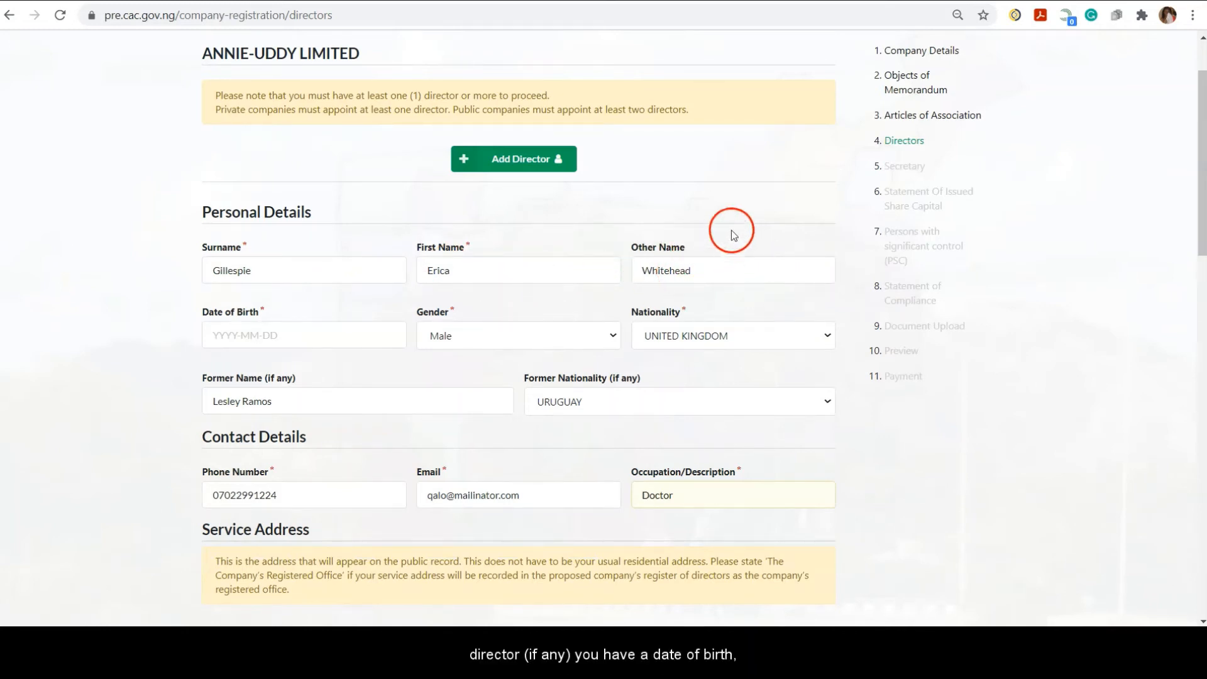
left_click(385, 340)
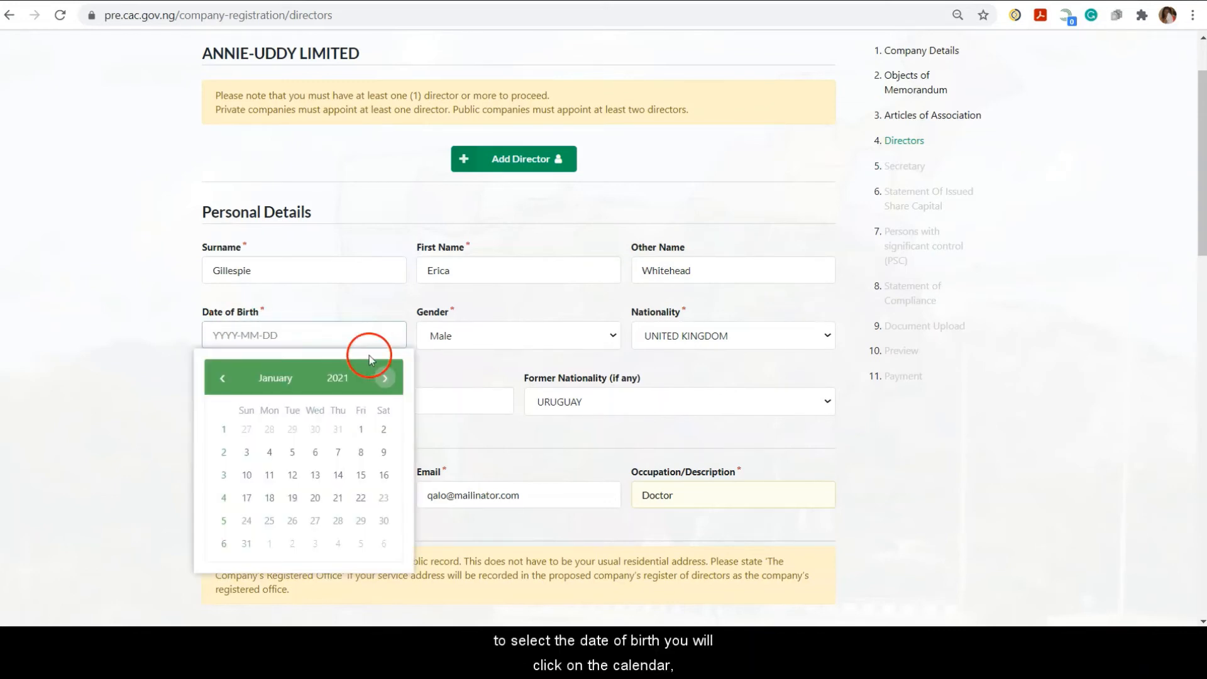
left_click(338, 378)
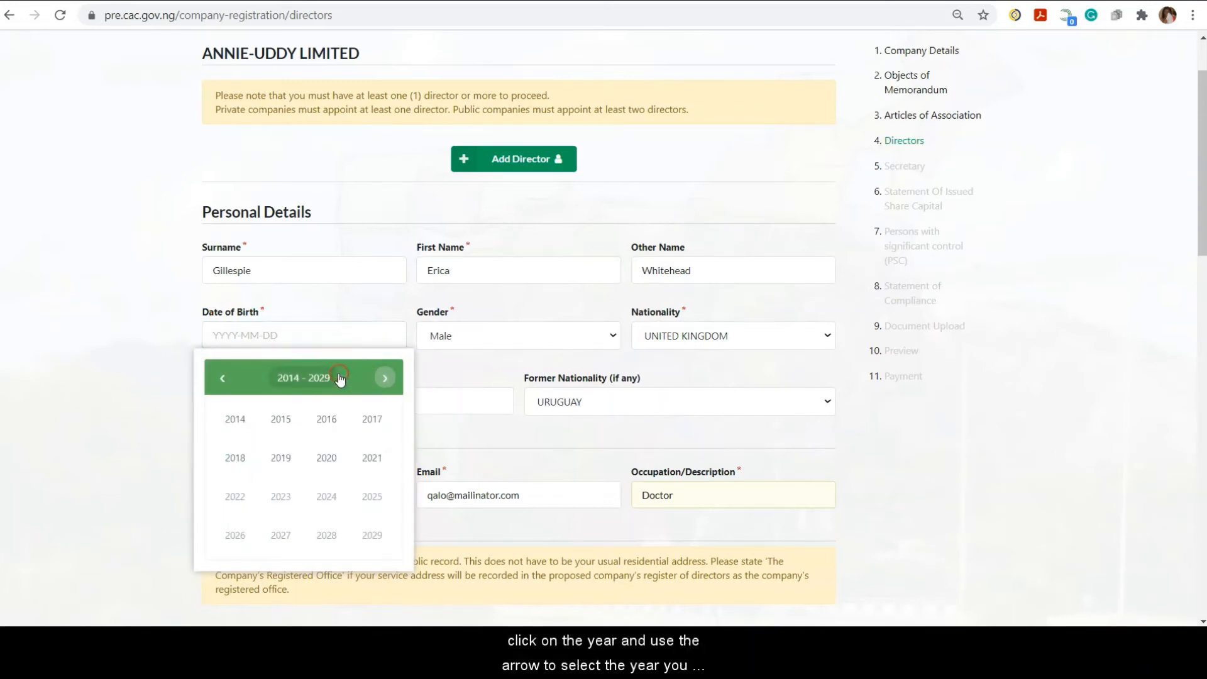
left_click(220, 378)
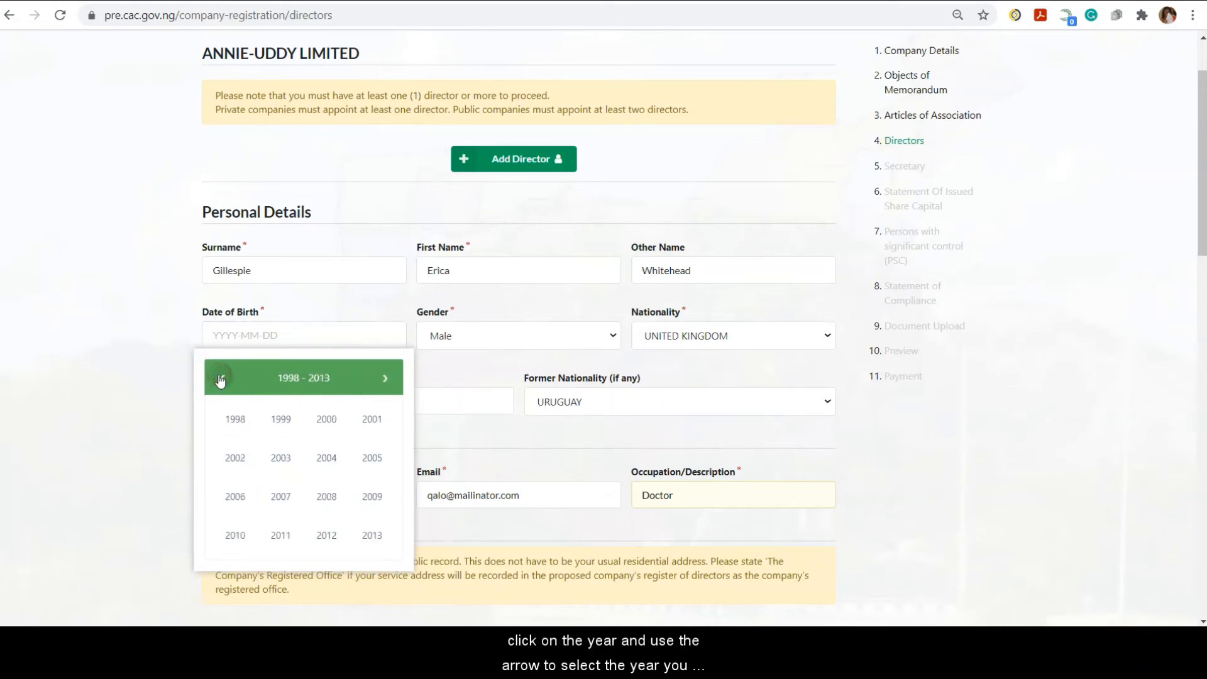
left_click(219, 378)
left_click(287, 427)
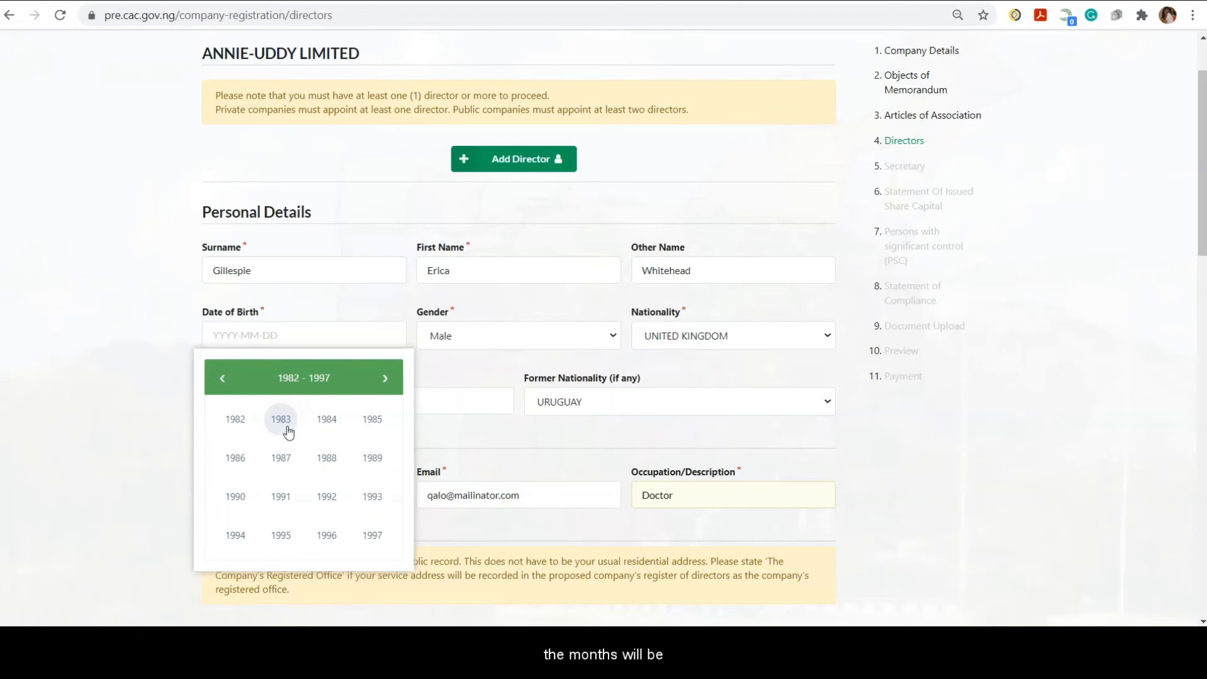
left_click(278, 418)
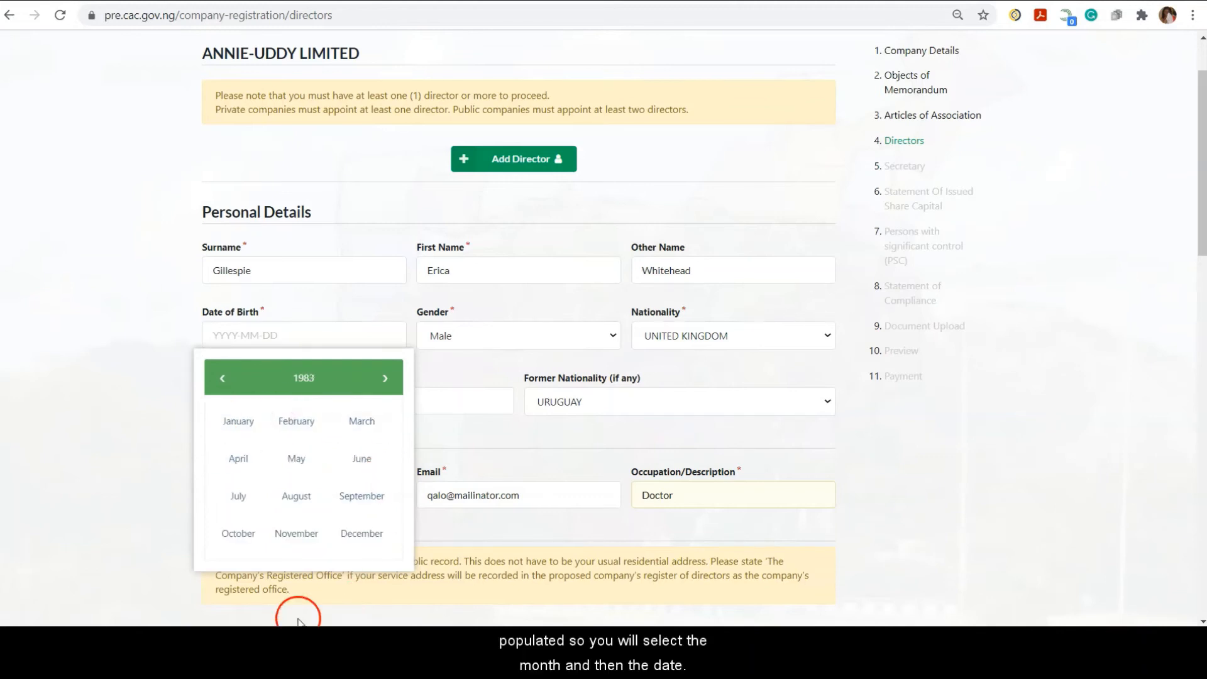
left_click(297, 458)
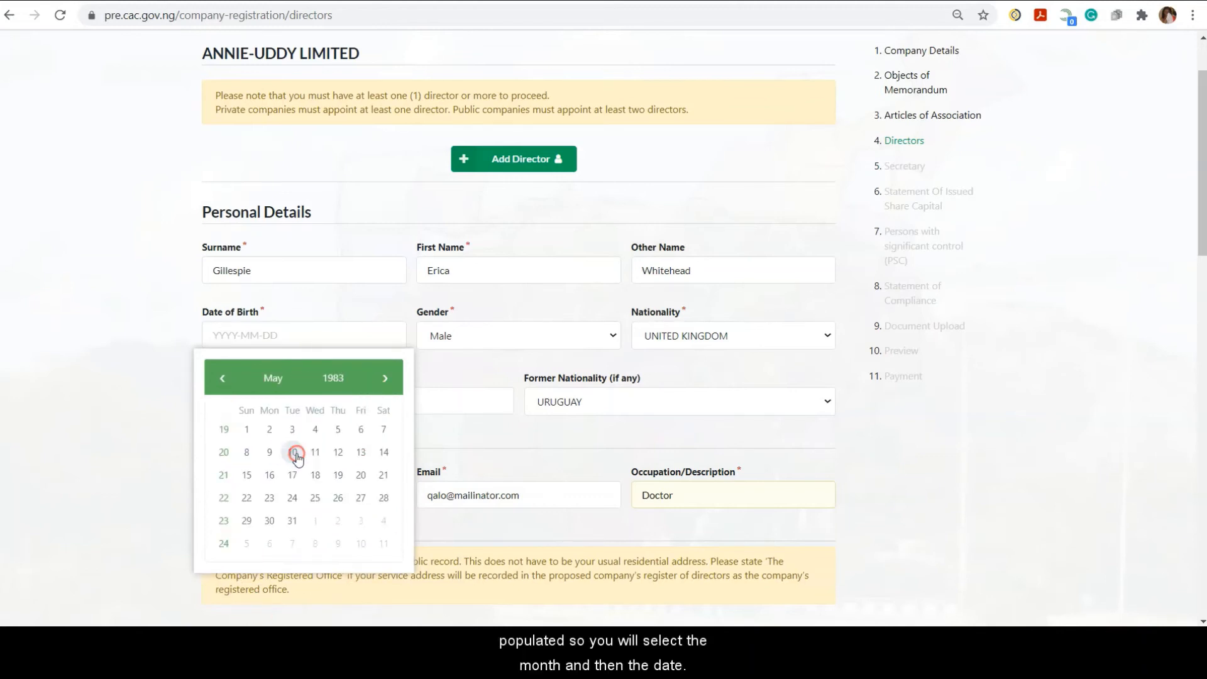
left_click(275, 440)
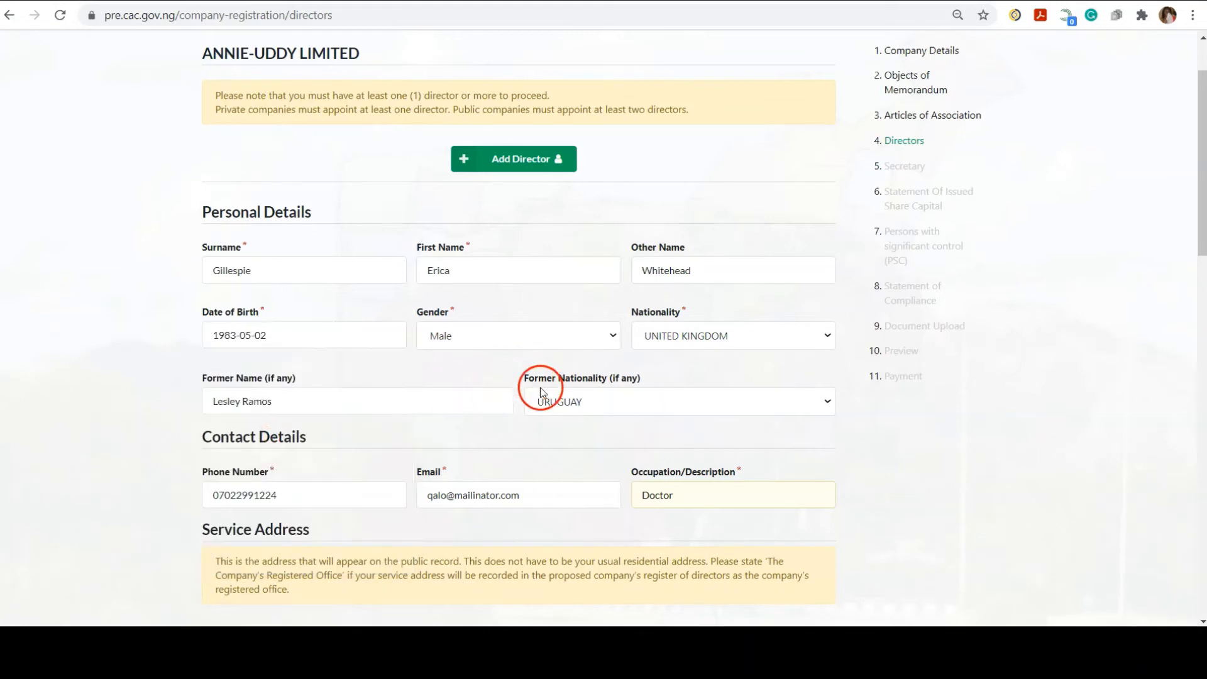
Keep gender Male and confirm UNITED KINGDOM as the director's nationality
left_click(522, 339)
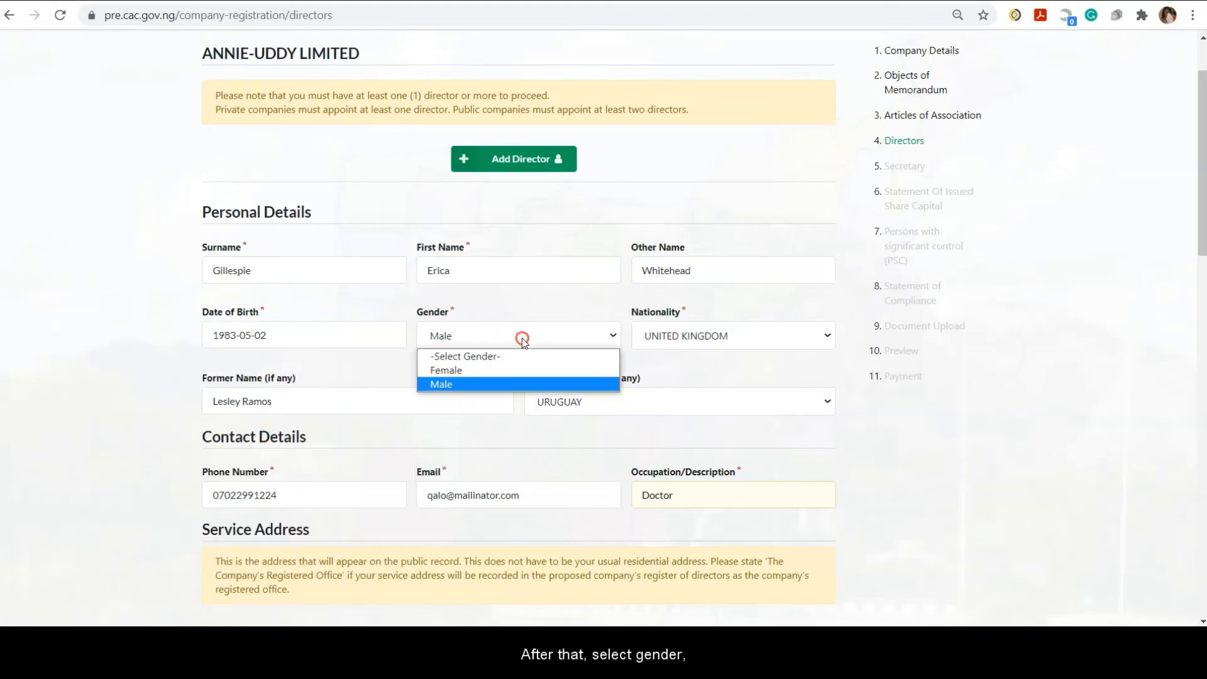
left_click(711, 333)
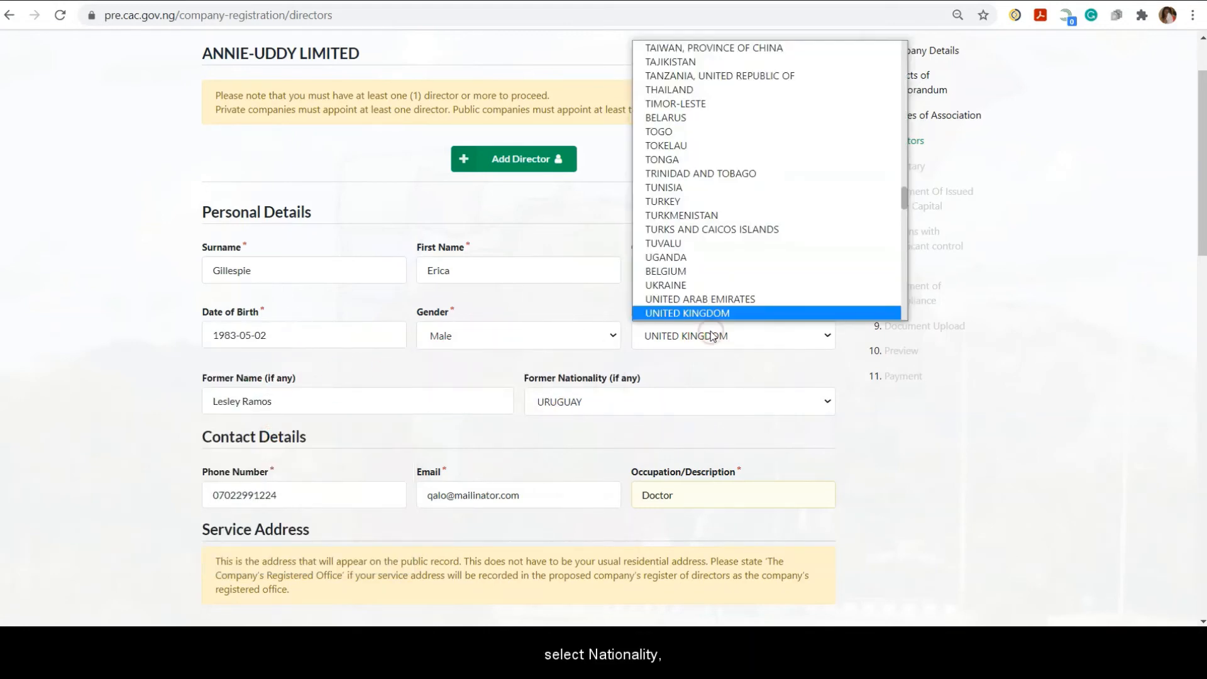
left_click(330, 396)
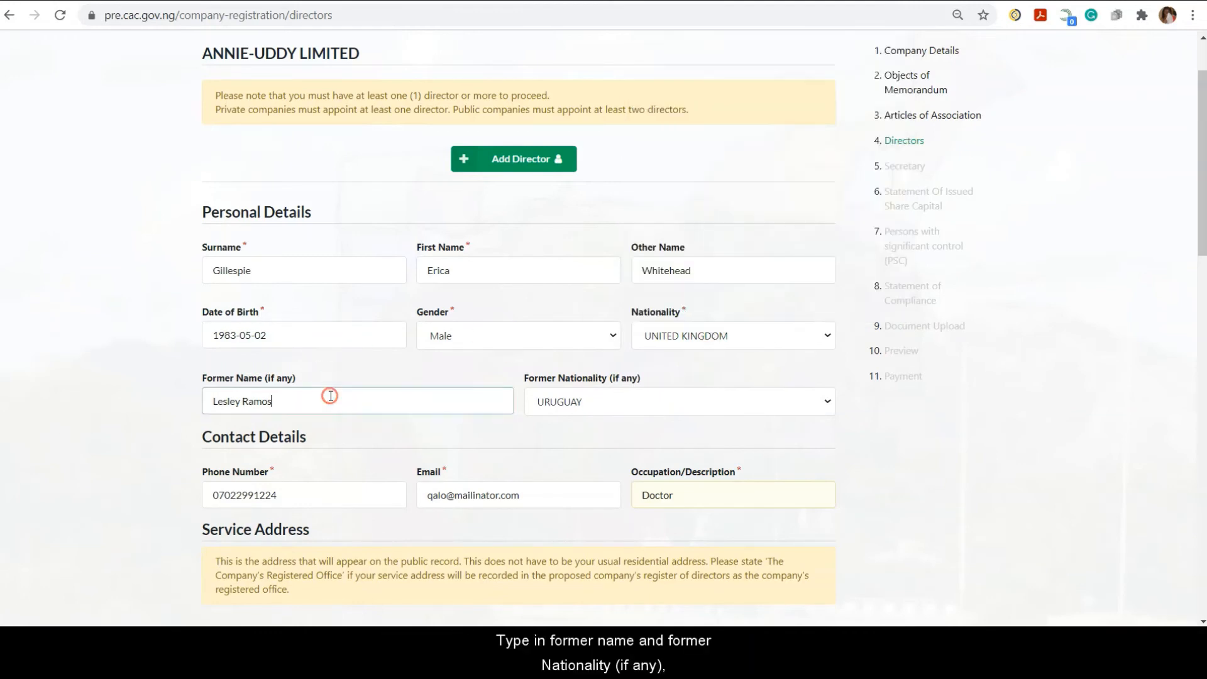
left_click(607, 387)
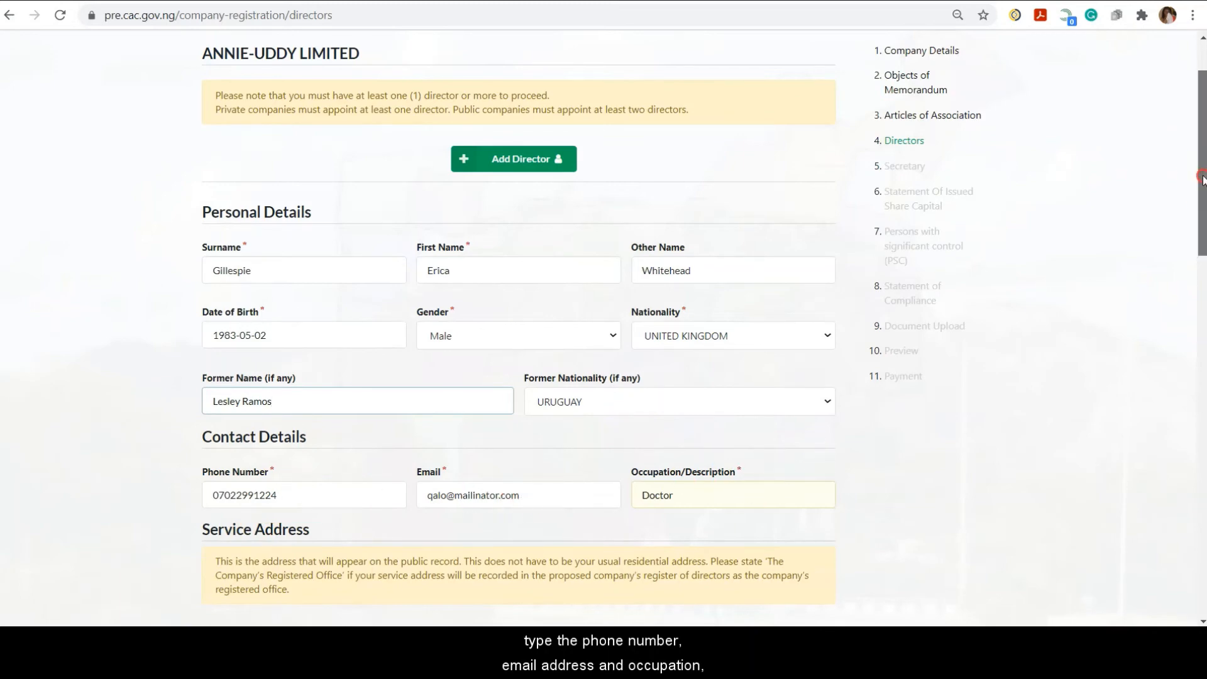
Scroll down the director form to the service and residential address fields
left_click_drag(1202, 179, 1203, 275)
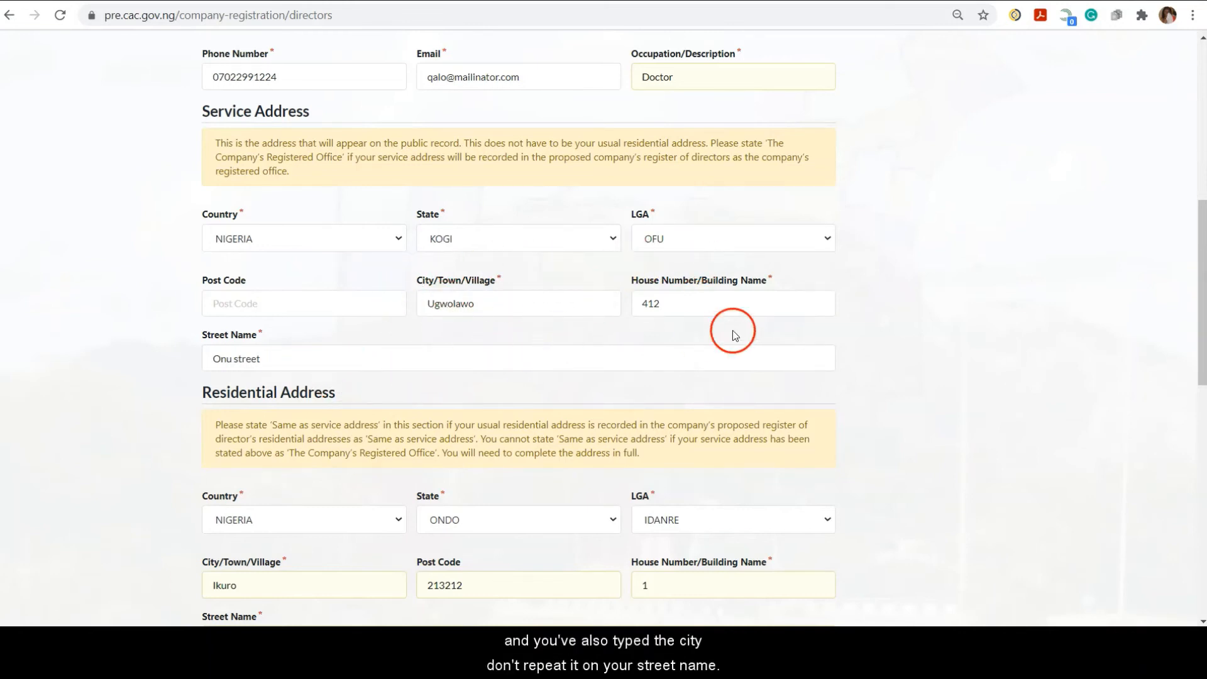
left_click_drag(1202, 237, 1202, 336)
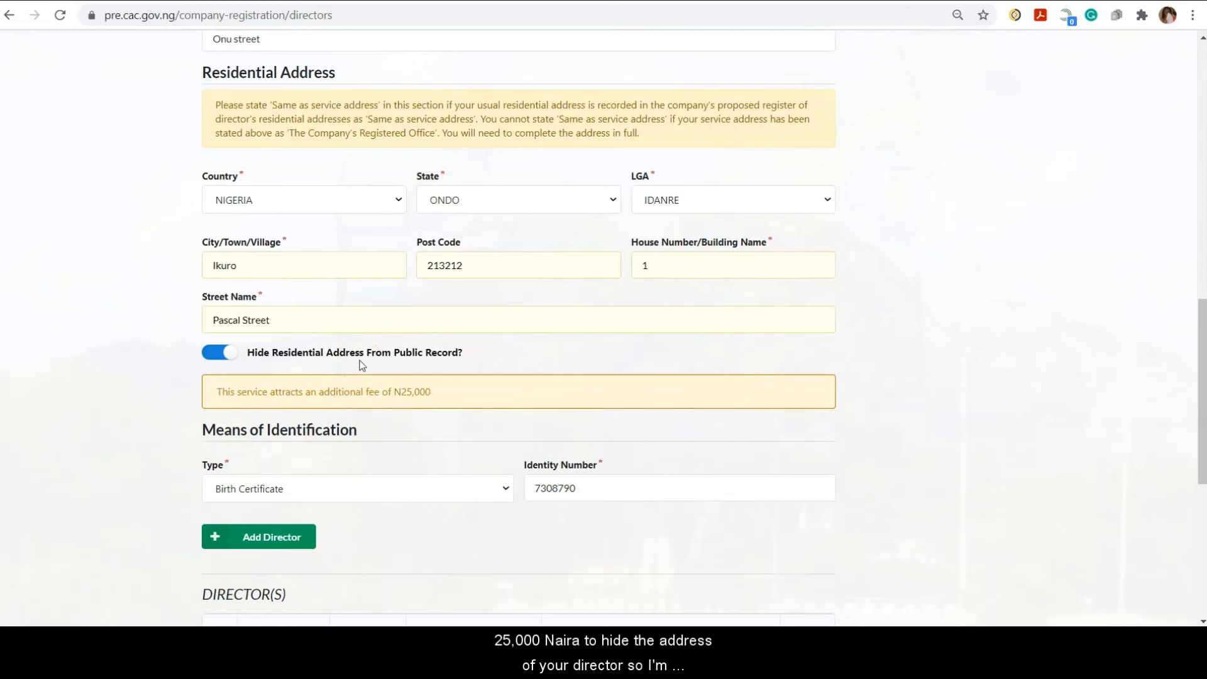
Add the second director with the residential address shown publicly and Driver's License ID, then save the directors
left_click(228, 353)
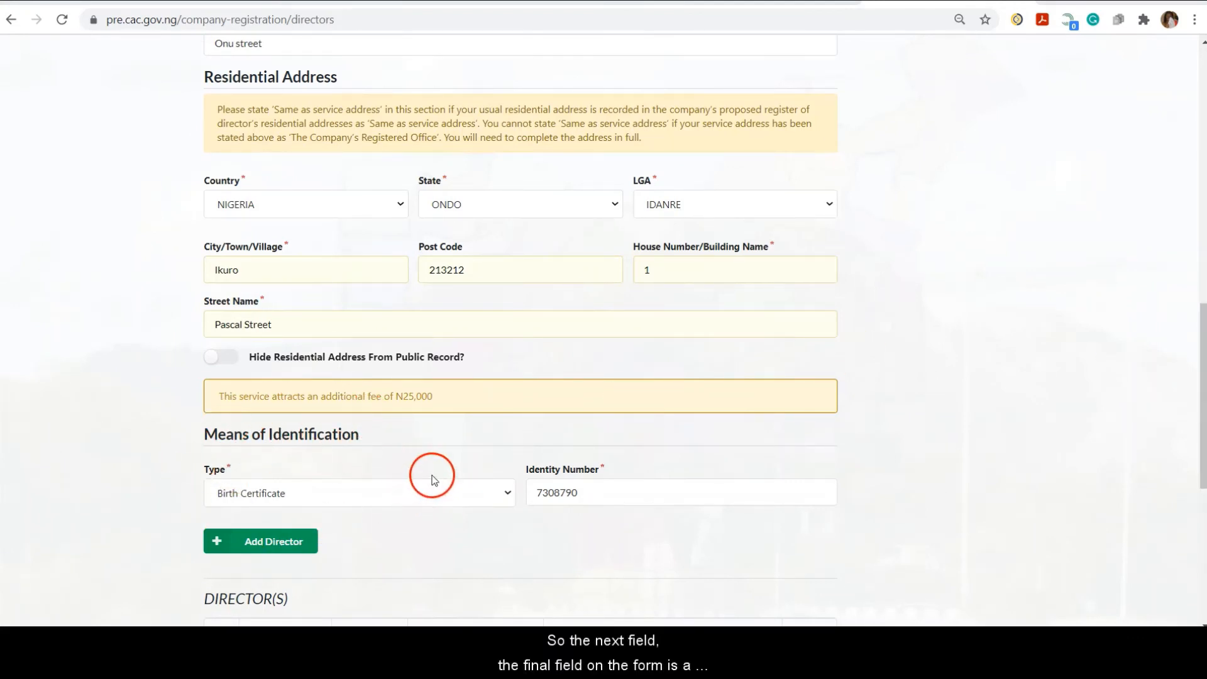
left_click(509, 493)
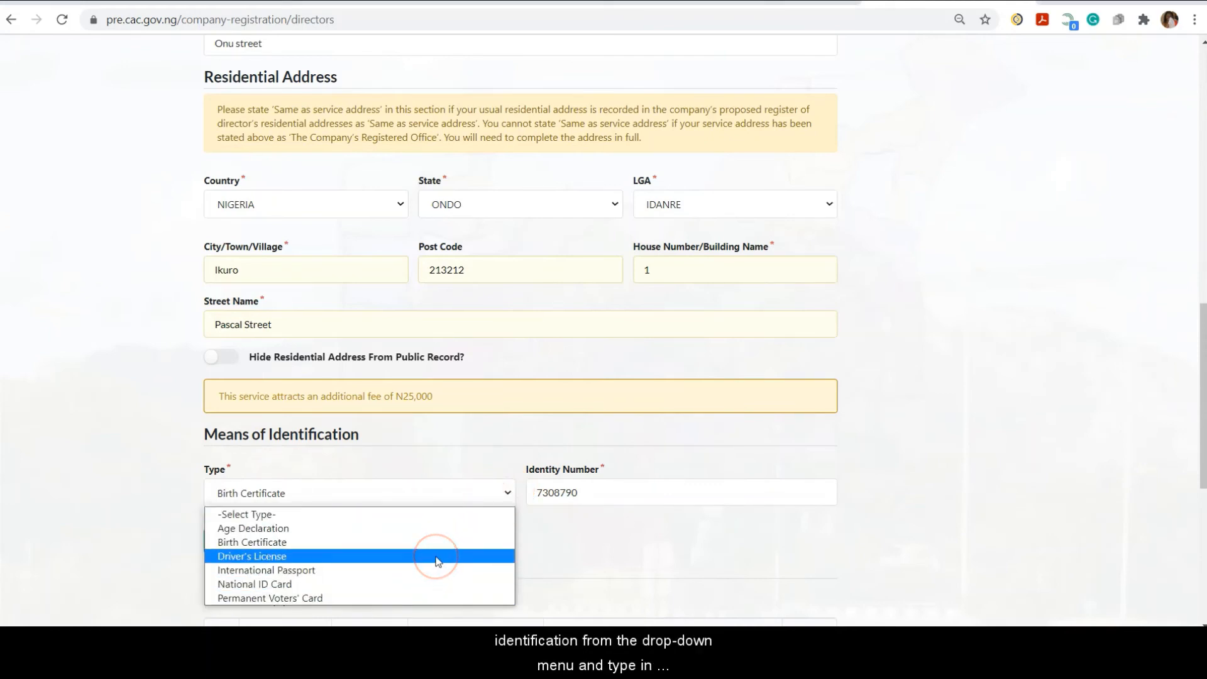
left_click(437, 556)
left_click(615, 499)
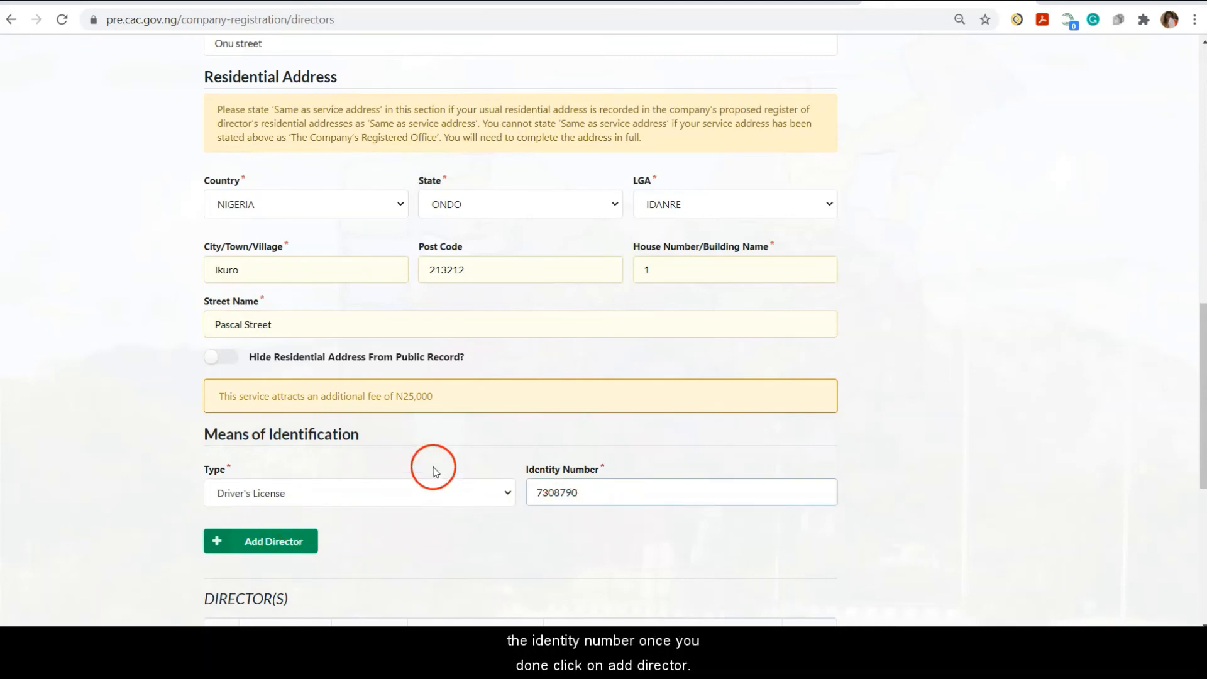
left_click(274, 543)
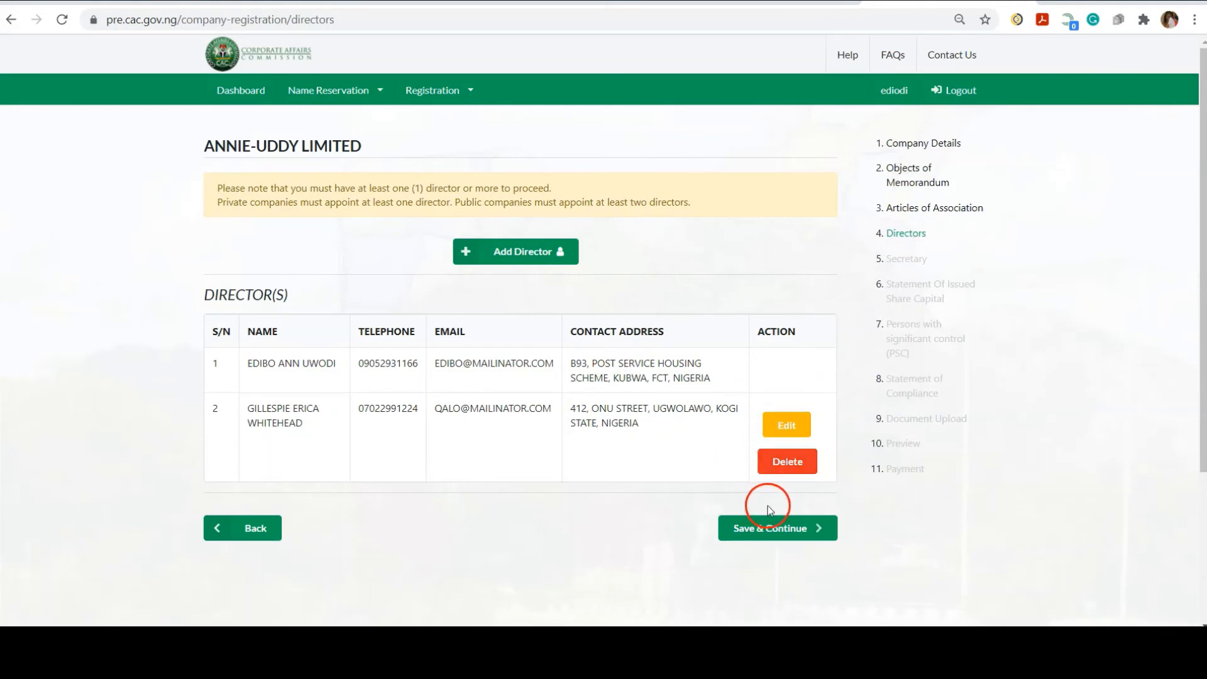
left_click(778, 528)
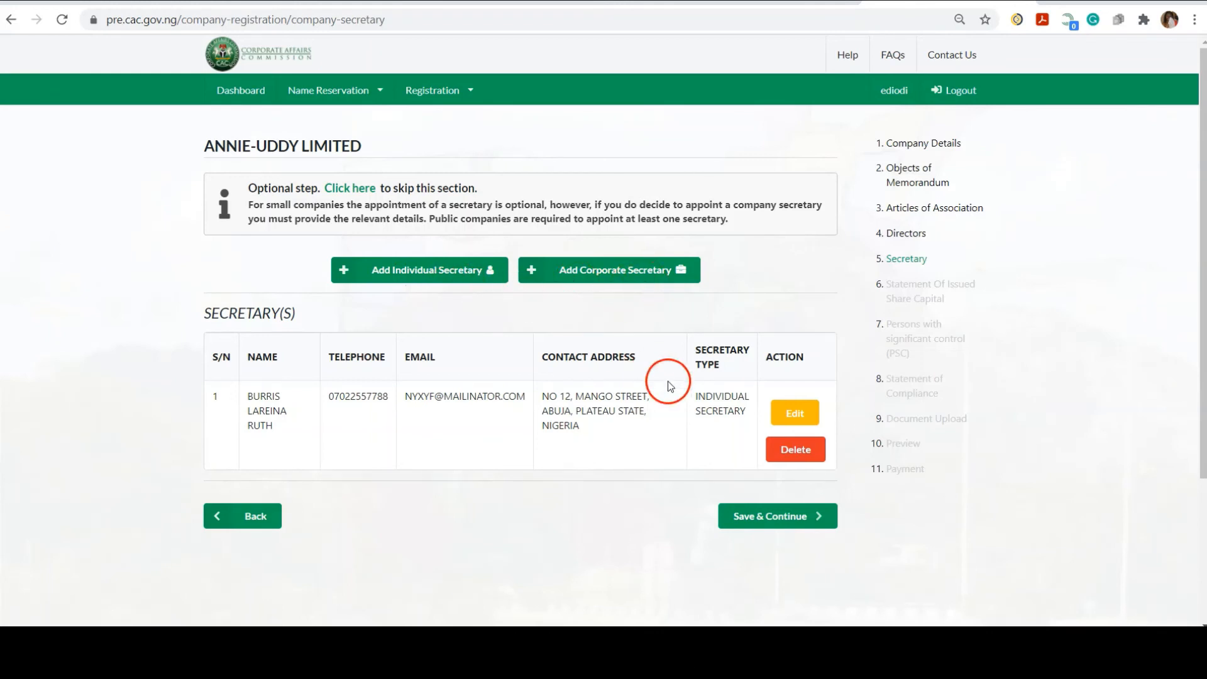
left_click(420, 269)
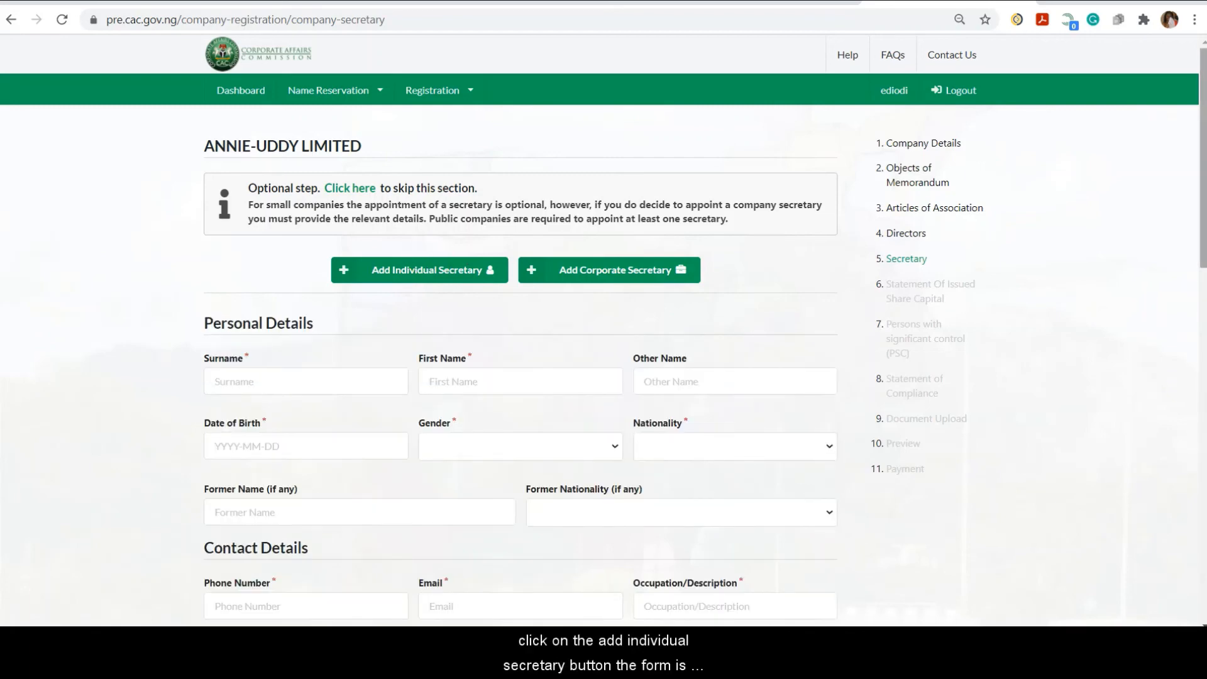
left_click_drag(1204, 115, 1203, 230)
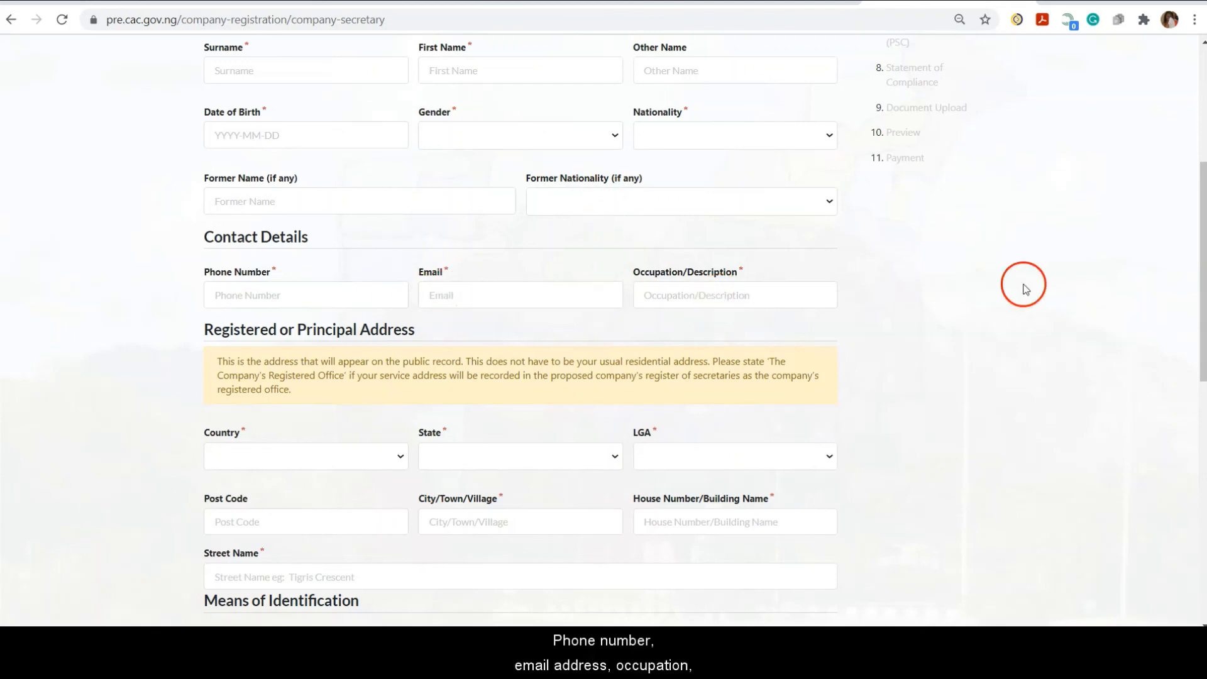
left_click_drag(1203, 242, 1203, 317)
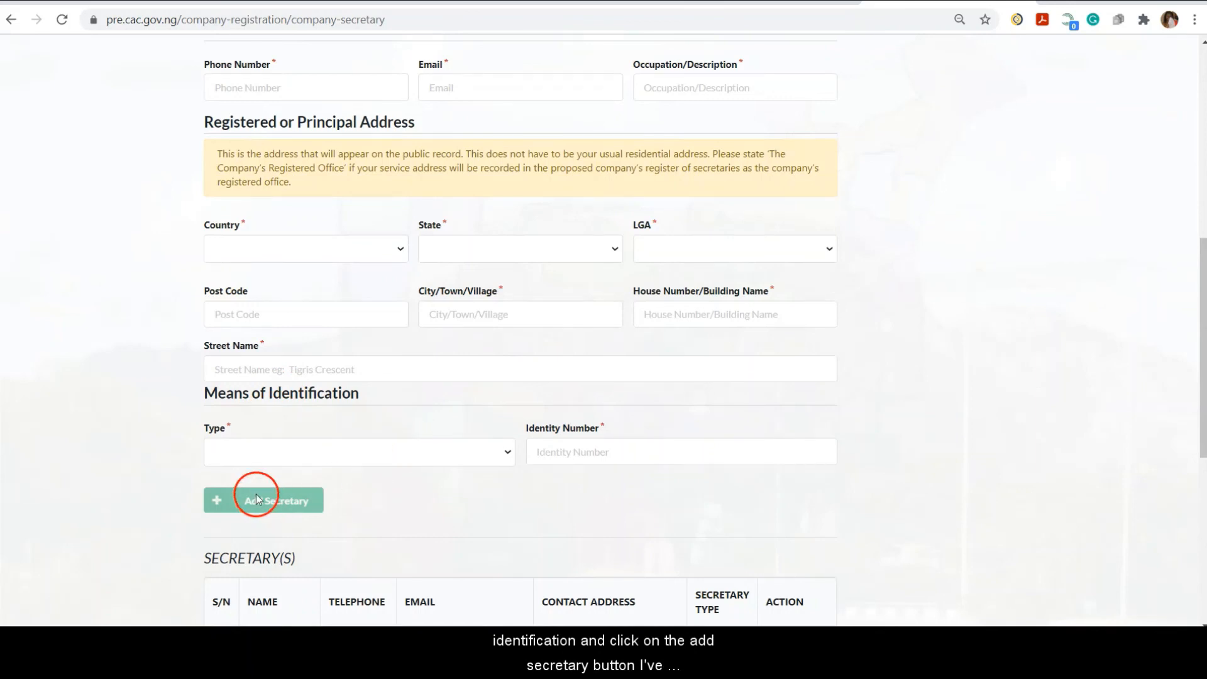
left_click_drag(1201, 314, 1202, 397)
left_click(812, 431)
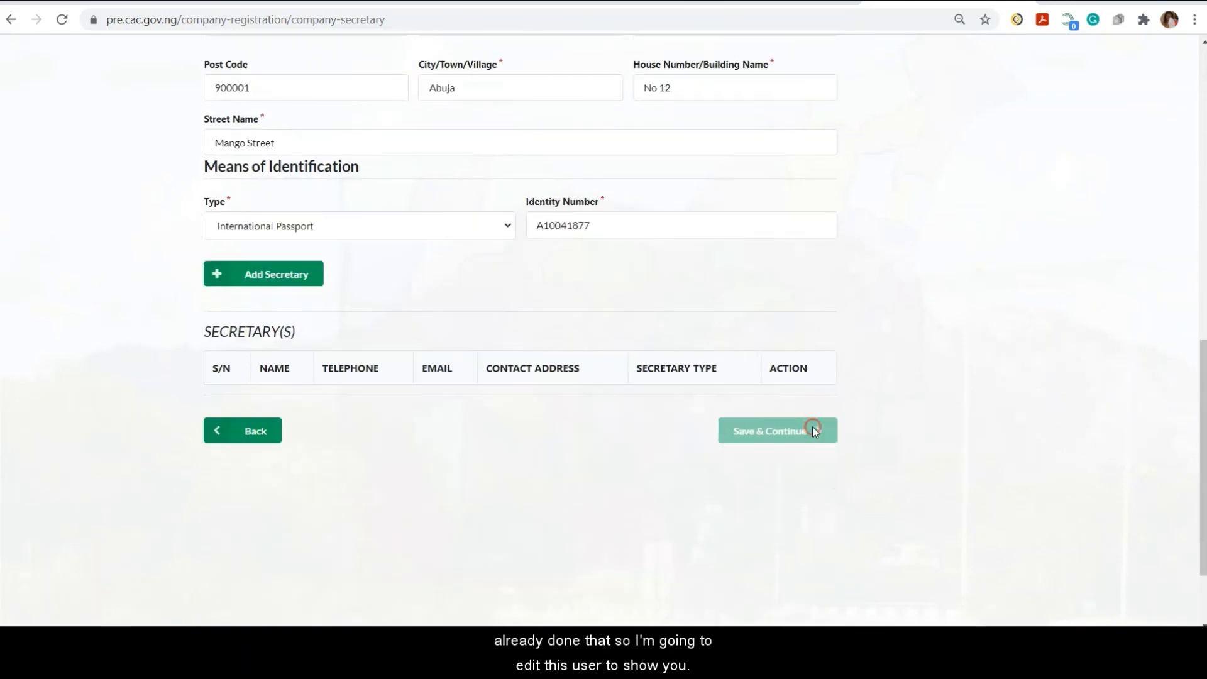
left_click_drag(1200, 418, 1201, 317)
scroll(1126, 220, "up", 7)
scroll(1127, 220, "down", 4)
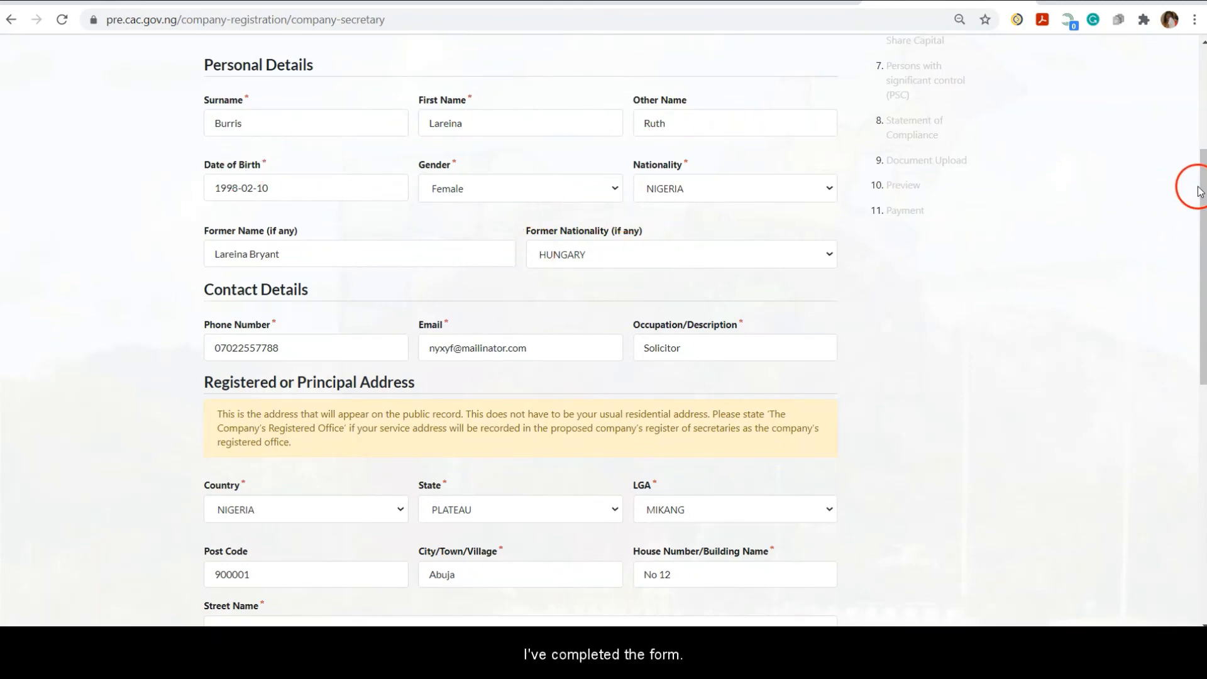
scroll(1202, 187, "down", 5)
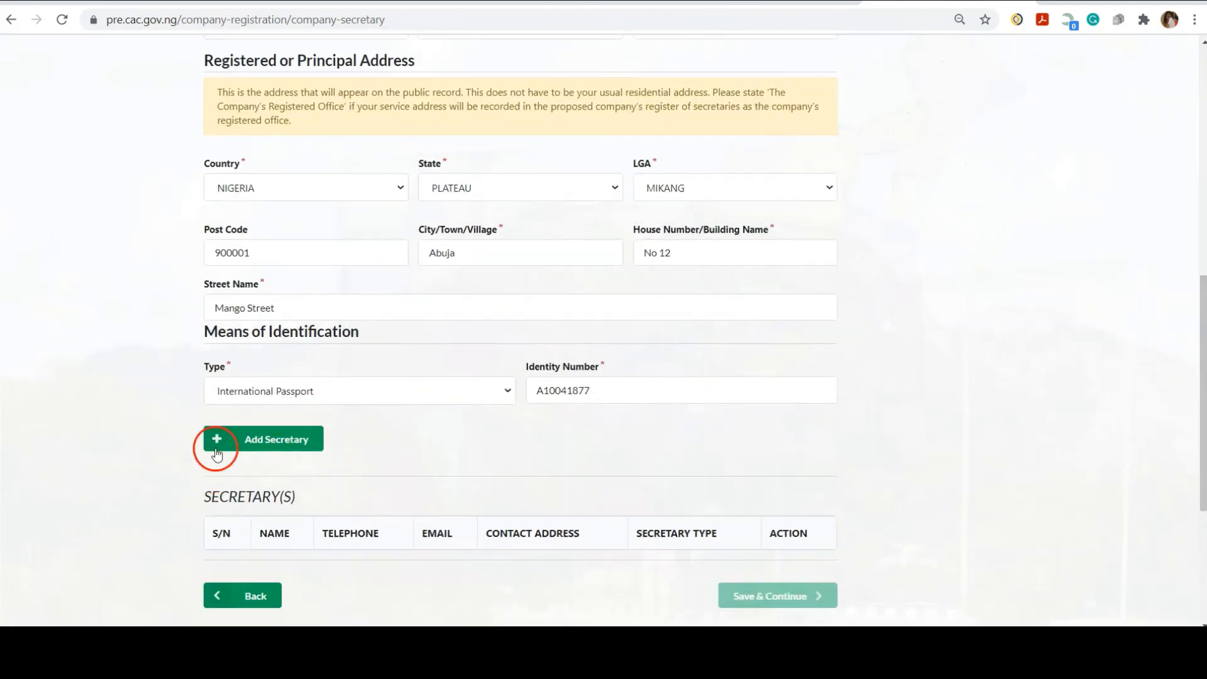
left_click(255, 443)
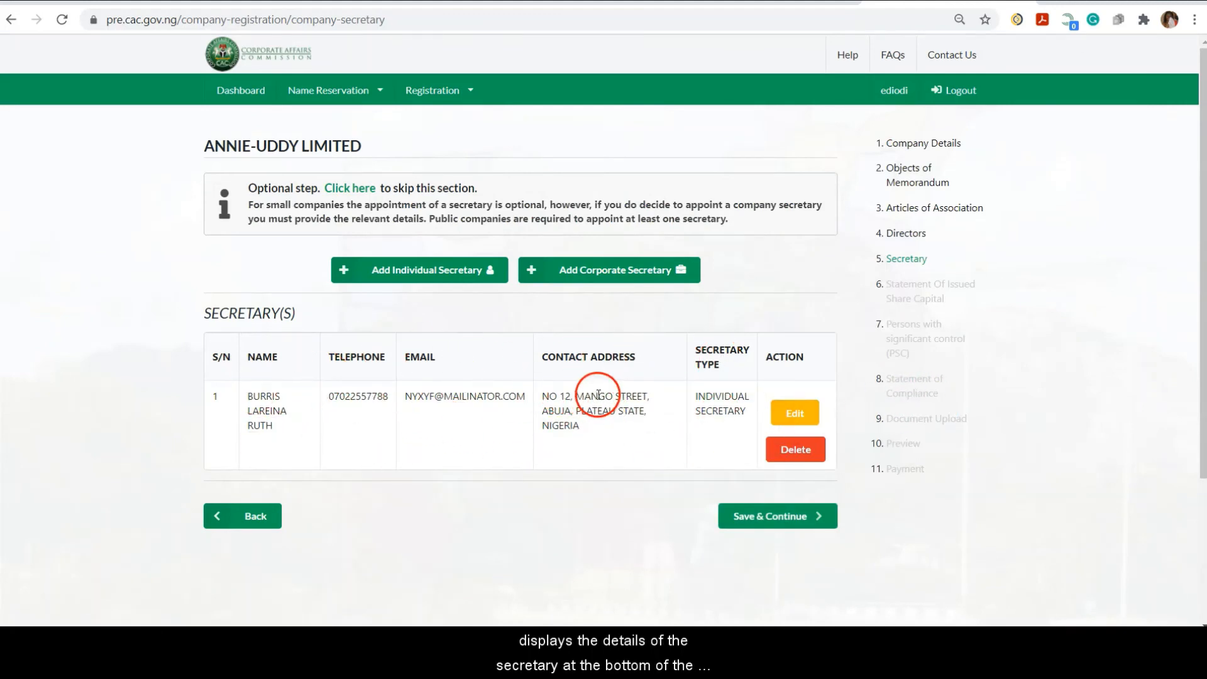
Add a corporate secretary by searching registration number 1348317 and selecting PHOLOCT7 NIGERIA LIMITED
left_click(606, 276)
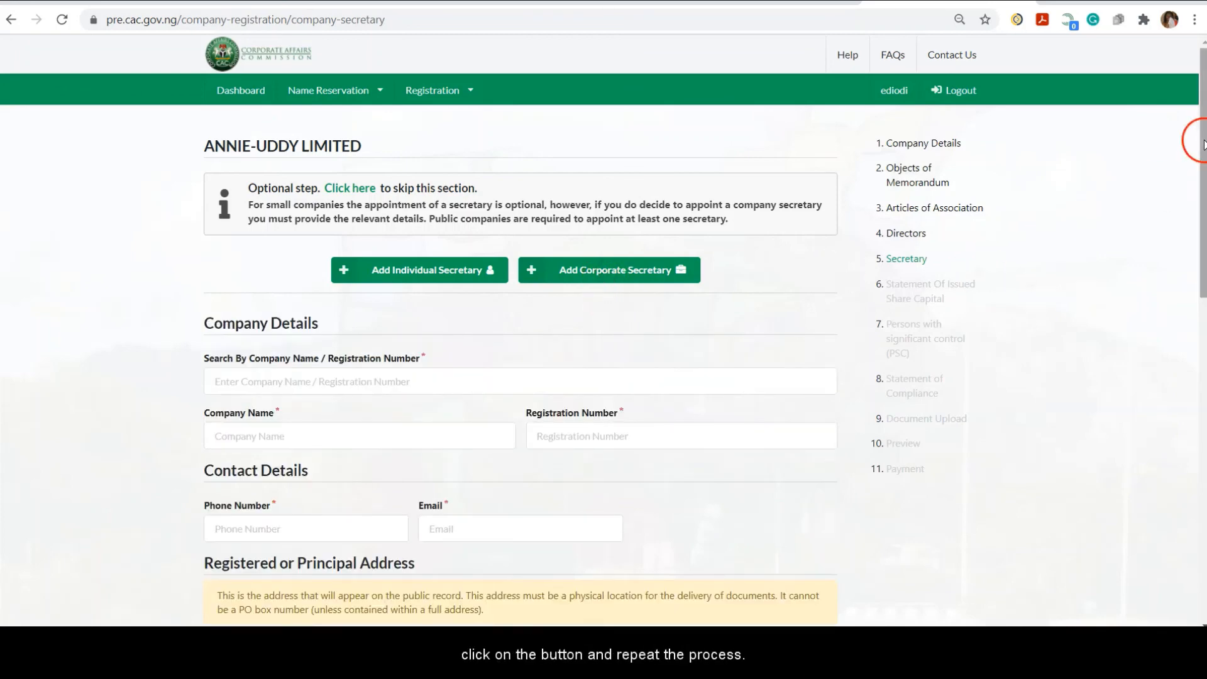
left_click_drag(1202, 139, 1202, 211)
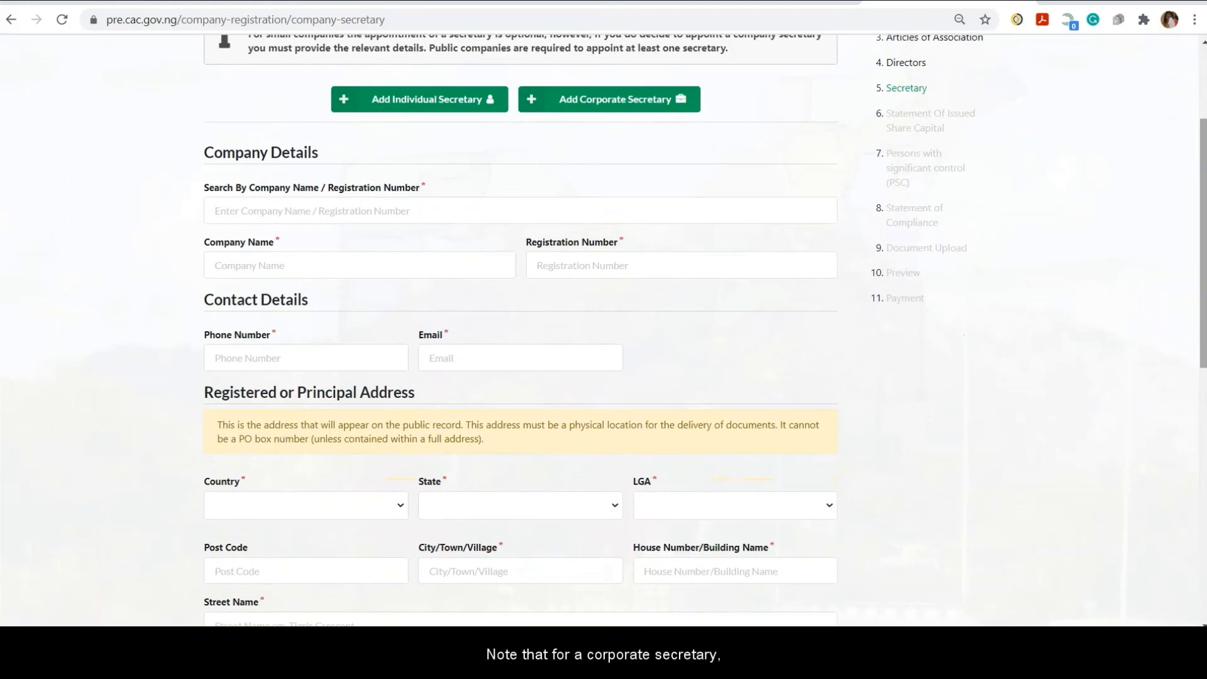
left_click(408, 213)
type("13")
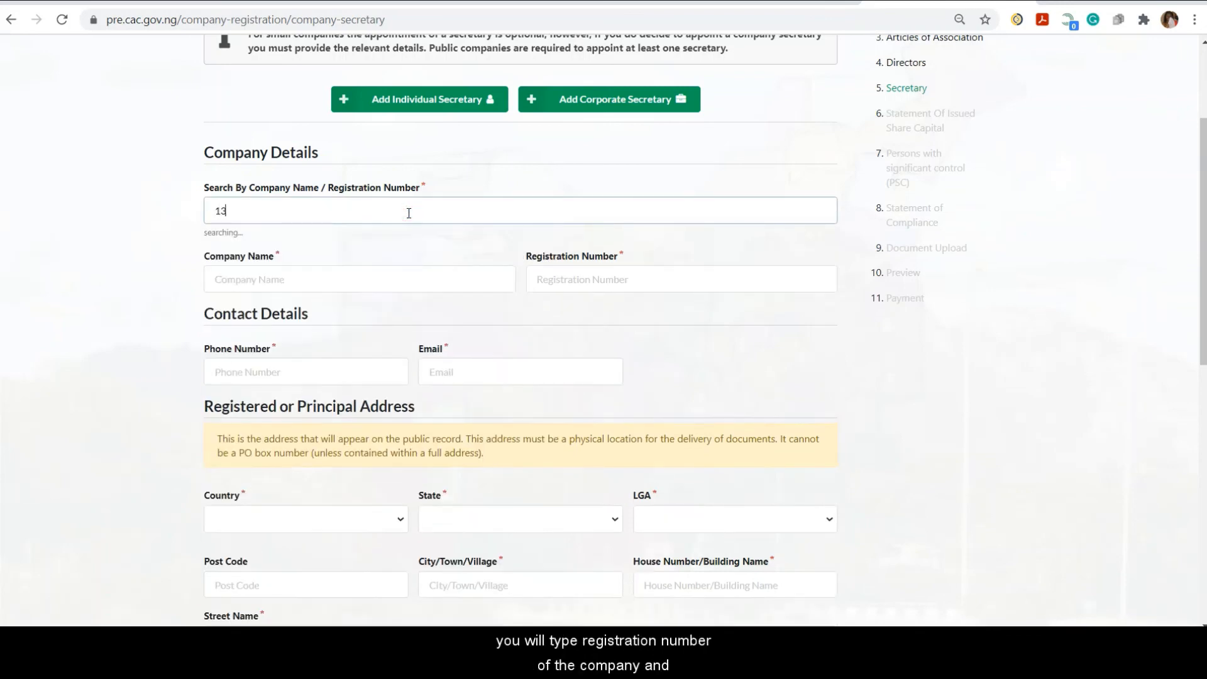
type("48317")
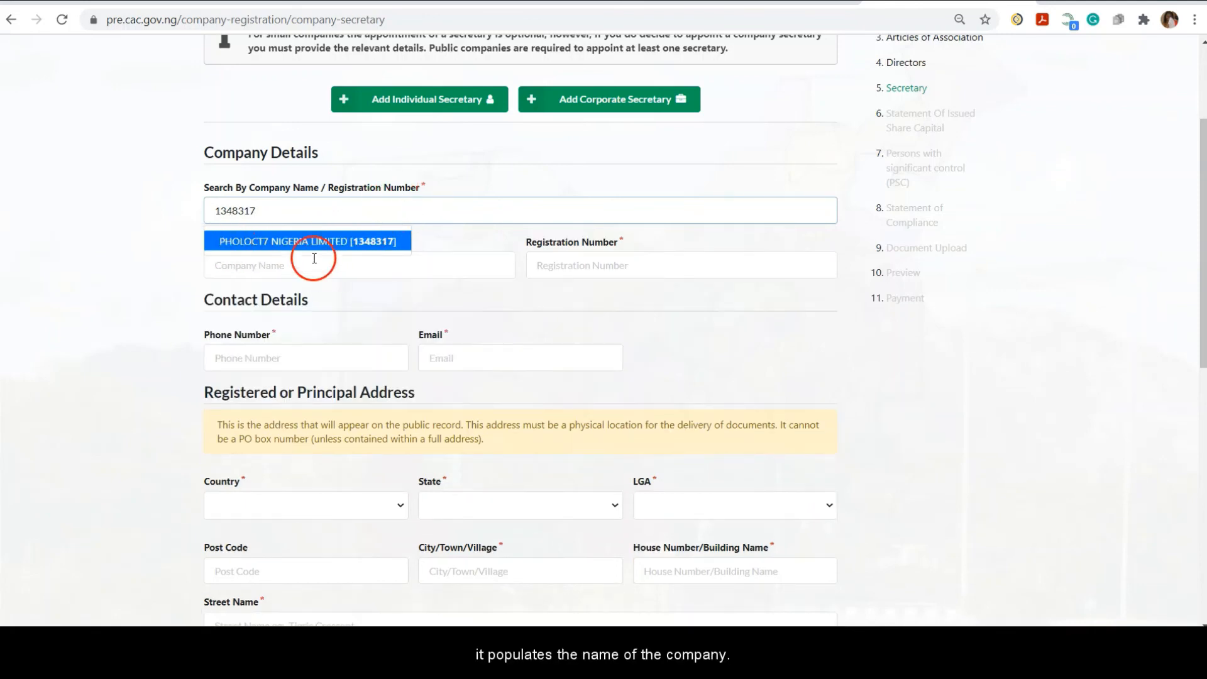
left_click(296, 245)
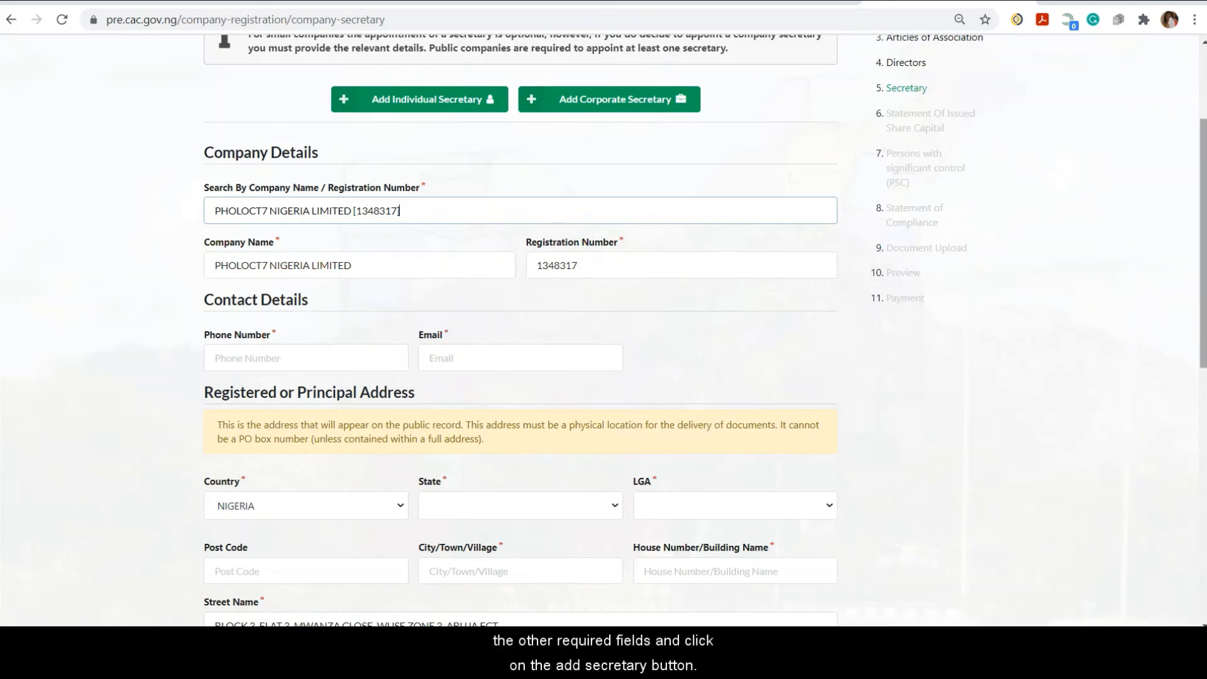
Save the Secretary step and continue to share capital
key("ctrl+a")
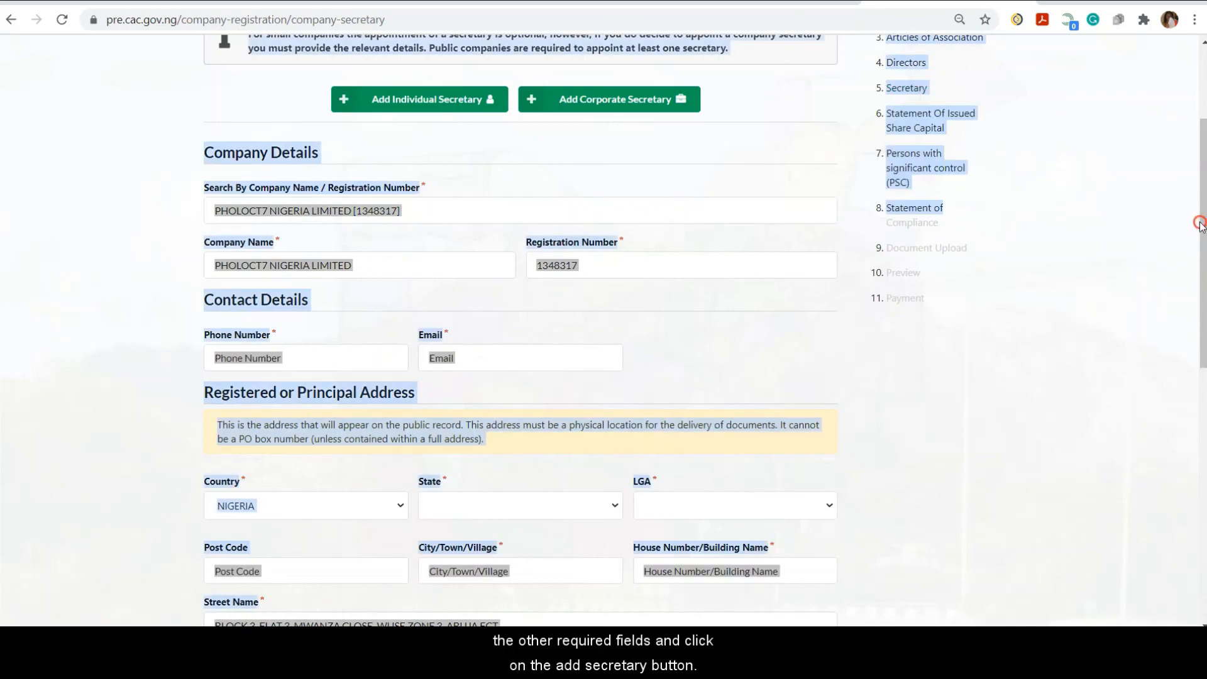
left_click(1181, 235)
left_click_drag(1202, 237, 1202, 394)
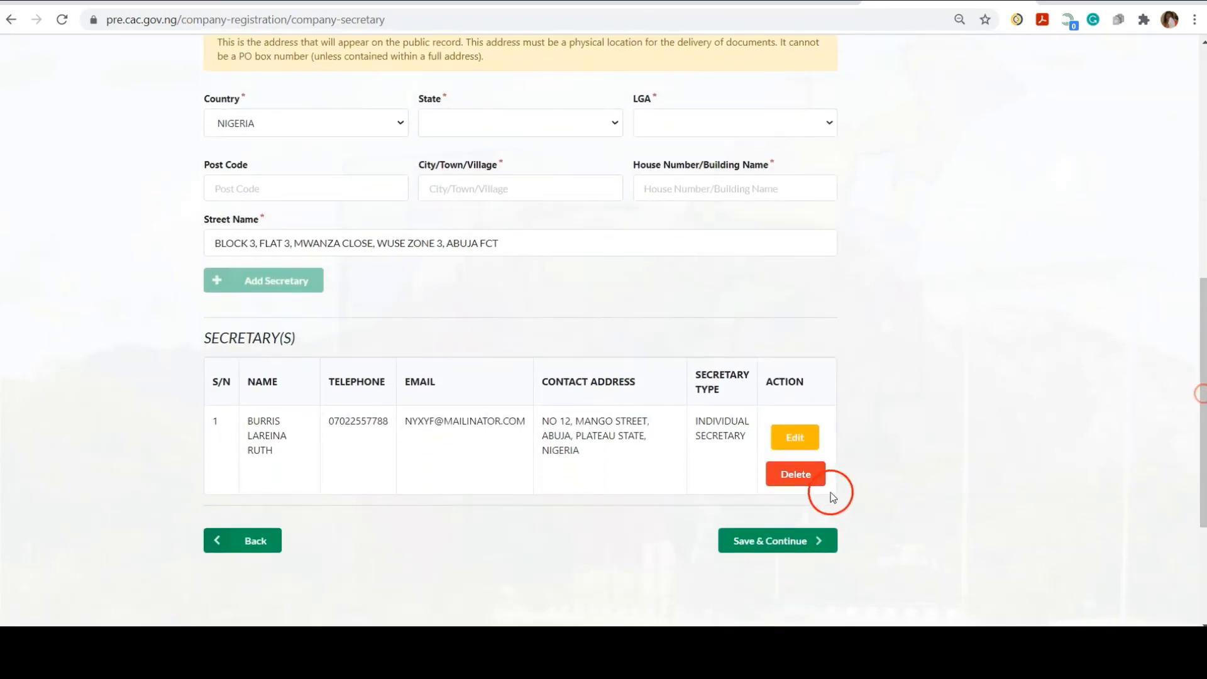
left_click(805, 540)
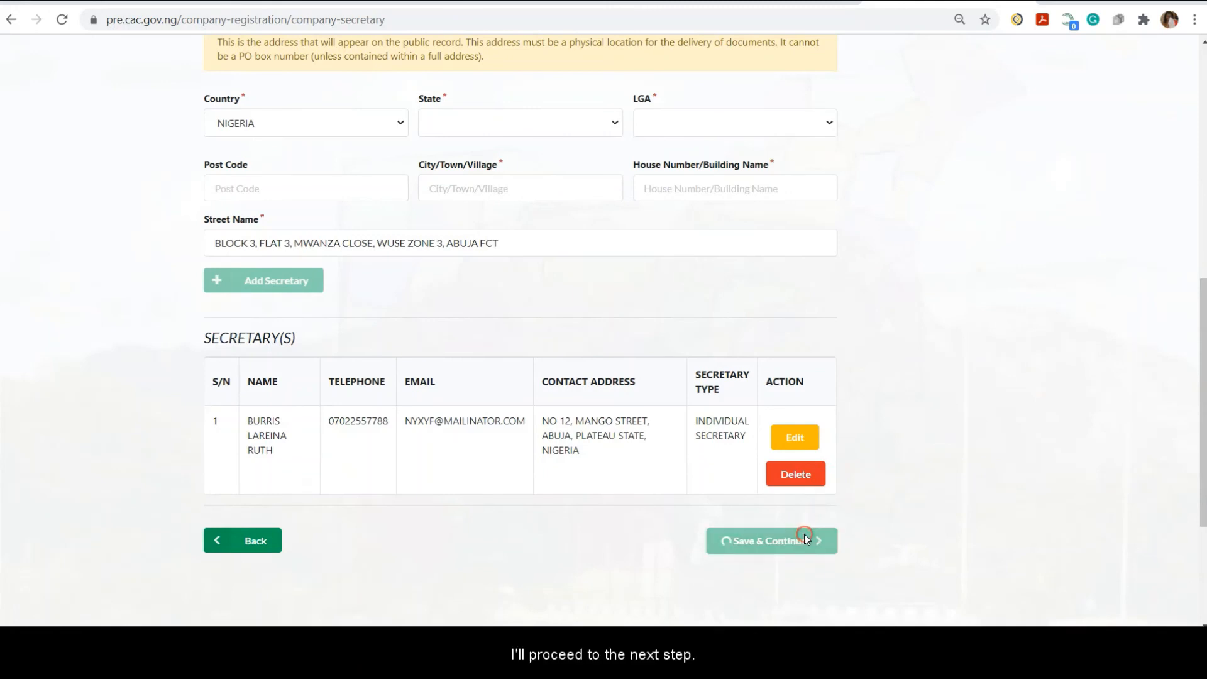